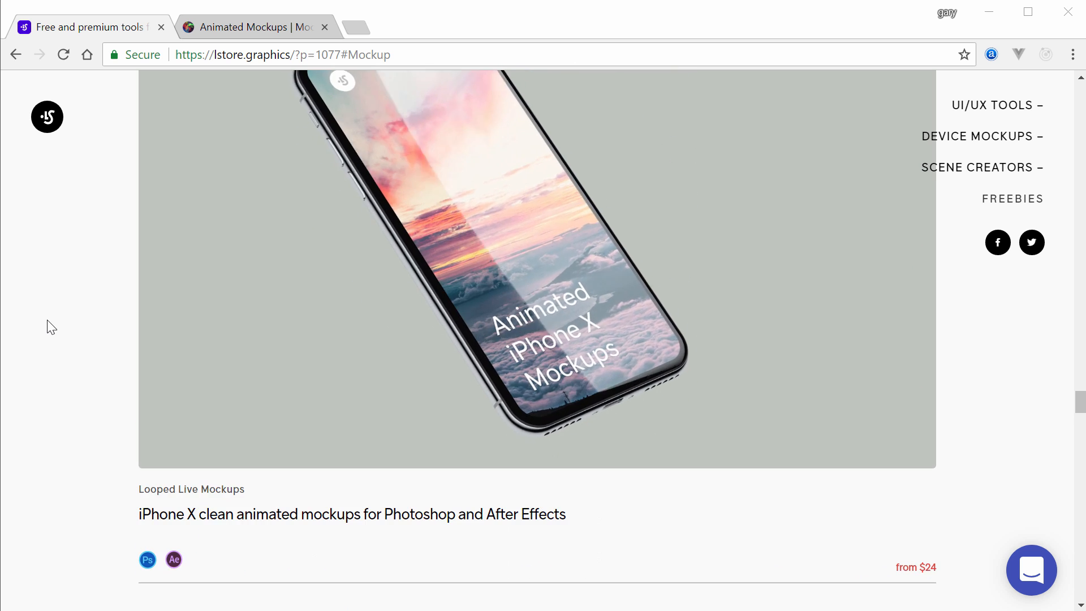
- Examine the animated iPhone X mockup for Photoshop and After Effects on the lstore.graphics page
scroll(49, 327, "down", 8)
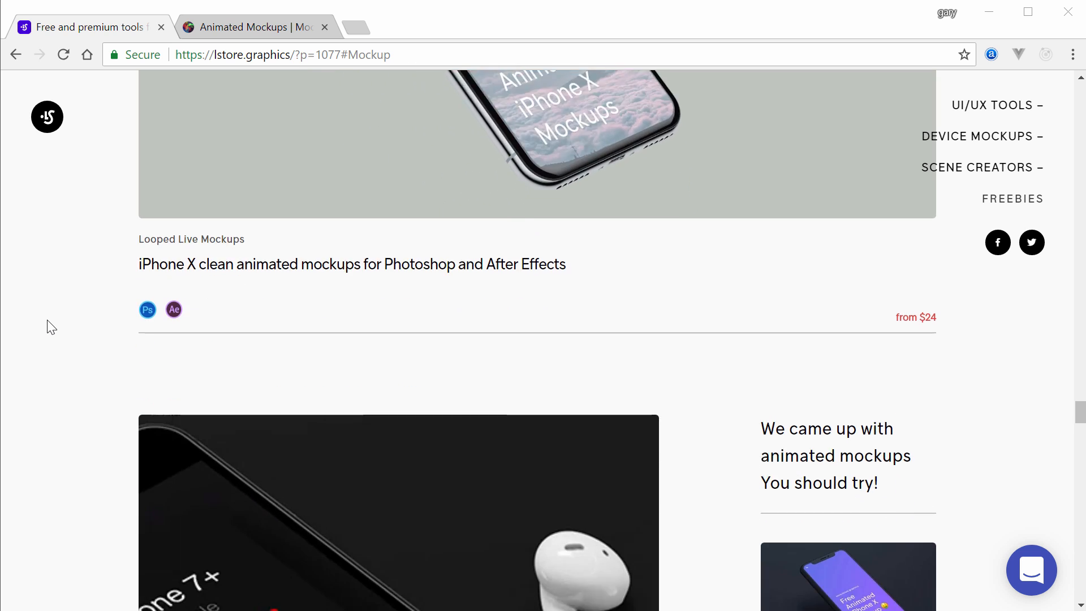
scroll(50, 323, "up", 10)
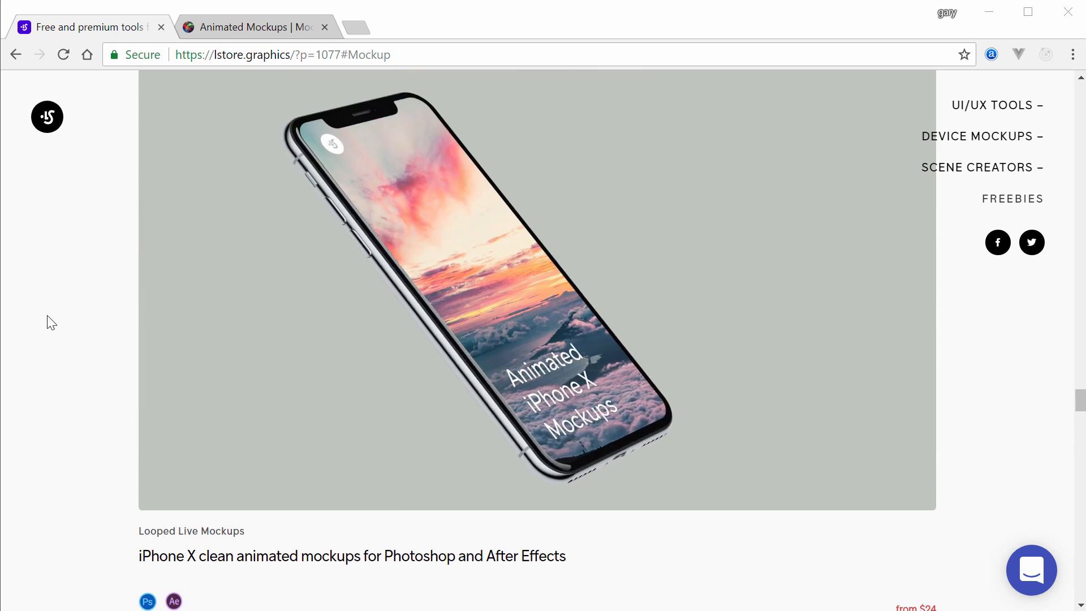
scroll(49, 323, "up", 1)
scroll(62, 293, "down", 2)
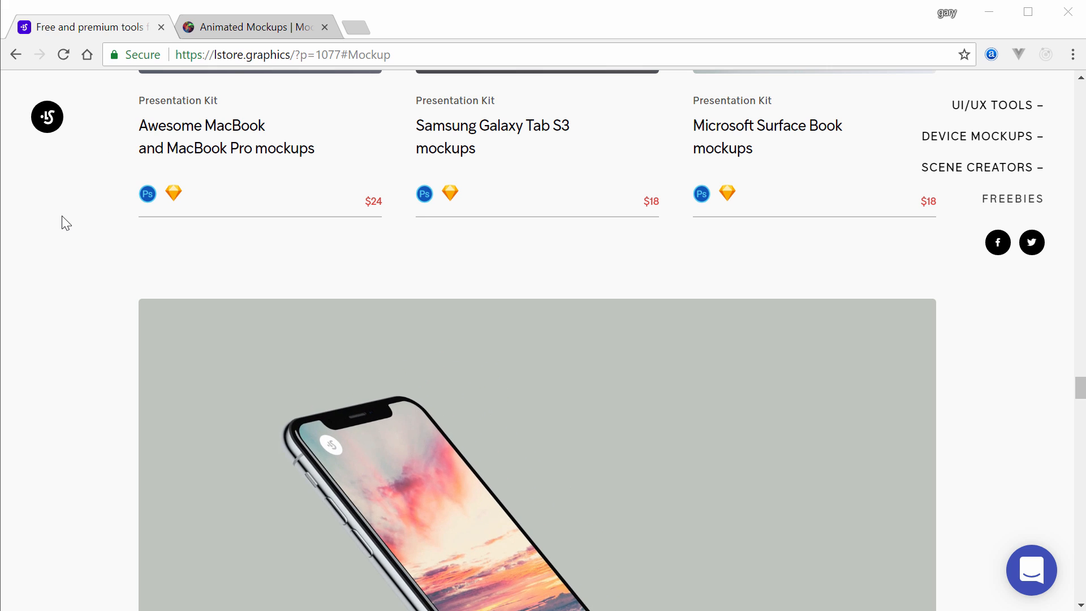
scroll(63, 222, "down", 3)
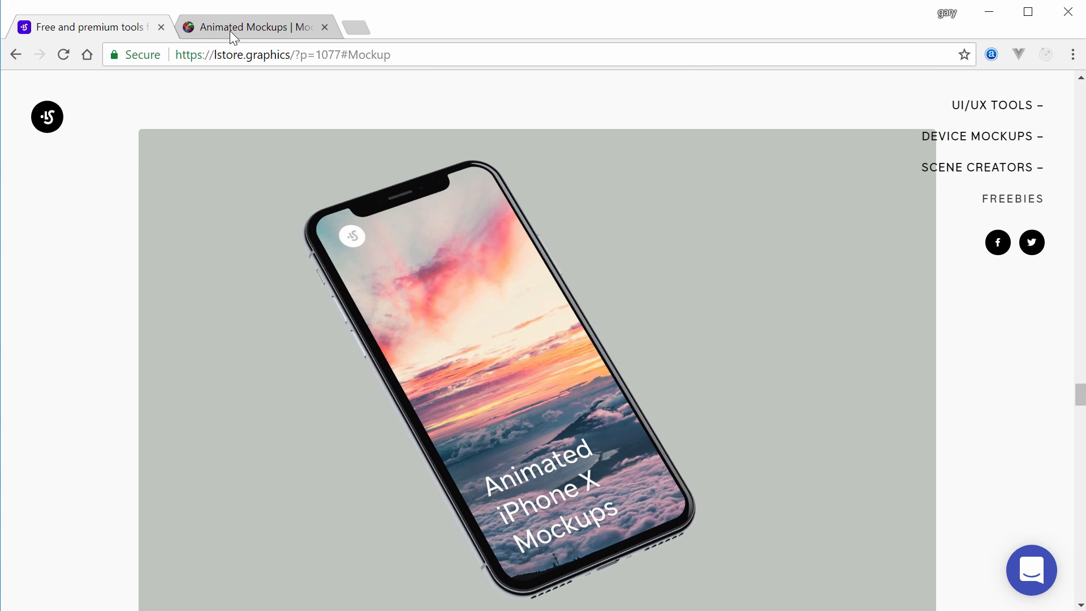
- Switch to the Mockup World animated mockups page and open the Animated Paper Coffee Cup Mockup in a new browser tab
left_click(232, 29)
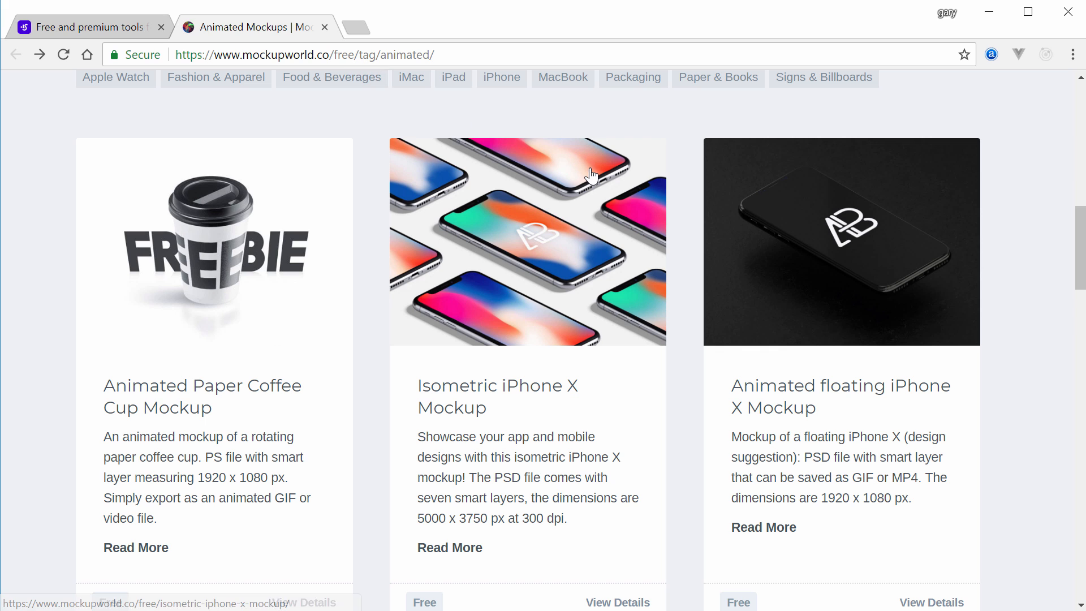
scroll(339, 221, "up", 1)
scroll(308, 213, "down", 3)
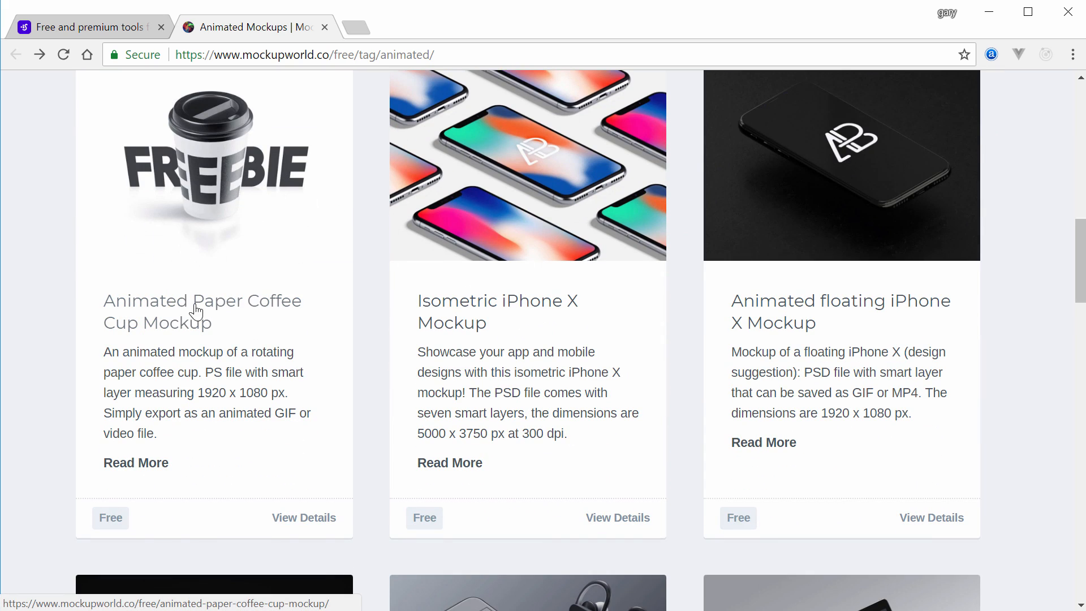
right_click(214, 224)
left_click(232, 232)
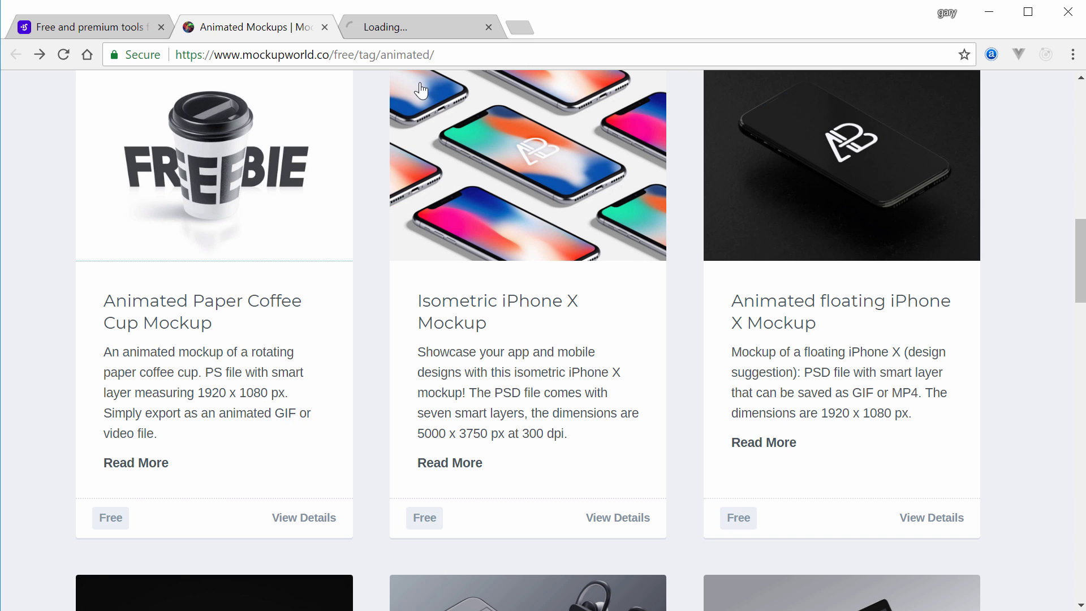
left_click(416, 32)
- Watch part of the coffee cup mockup's intro video with the sound muted, pause it and close the mockup's page
scroll(1022, 382, "down", 10)
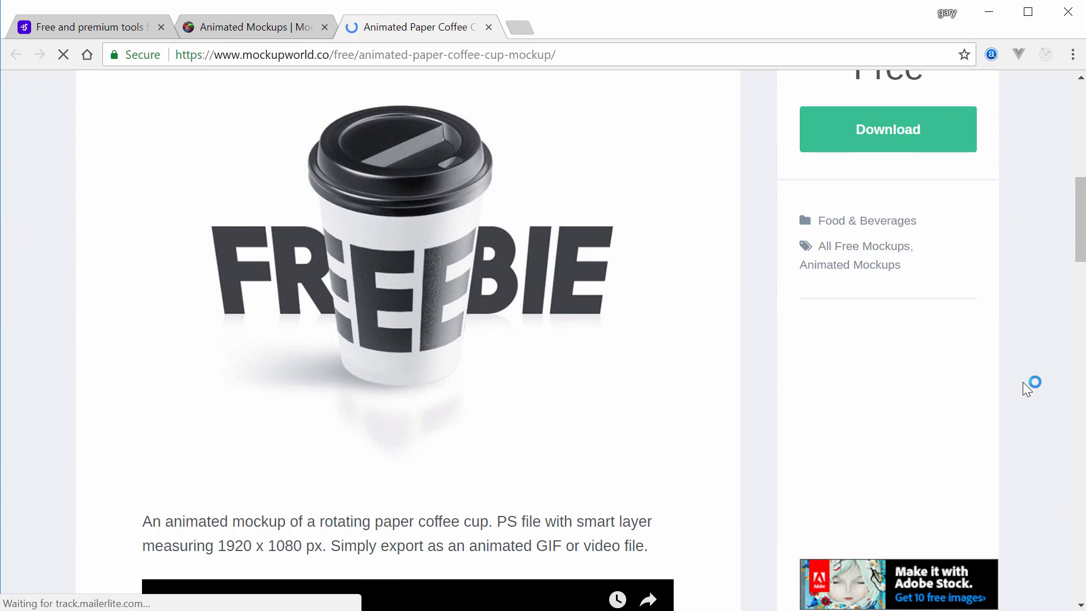
scroll(719, 361, "up", 2)
scroll(719, 361, "down", 10)
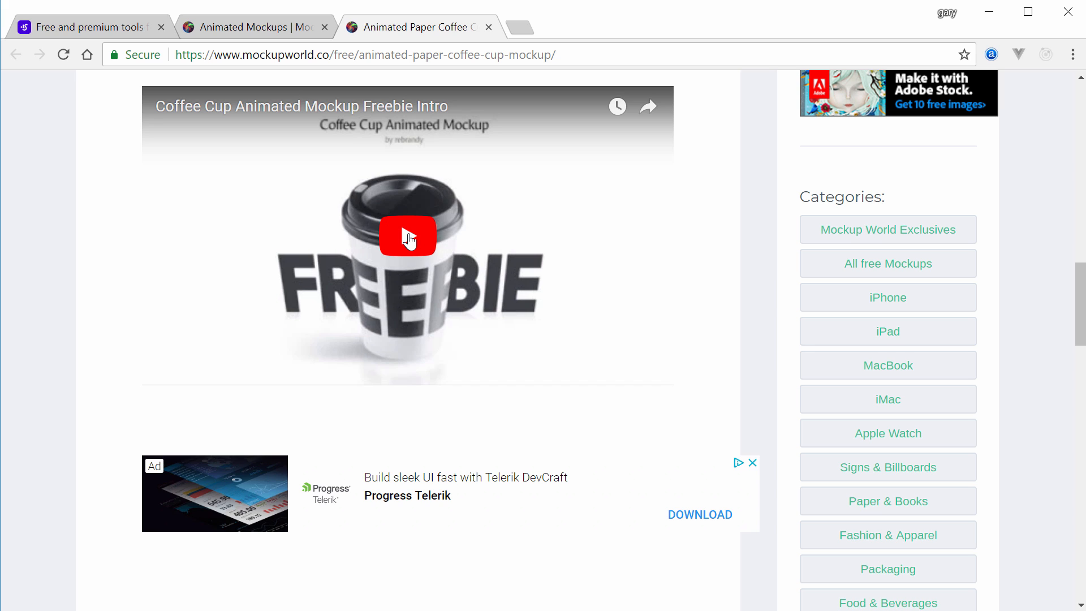
left_click(409, 240)
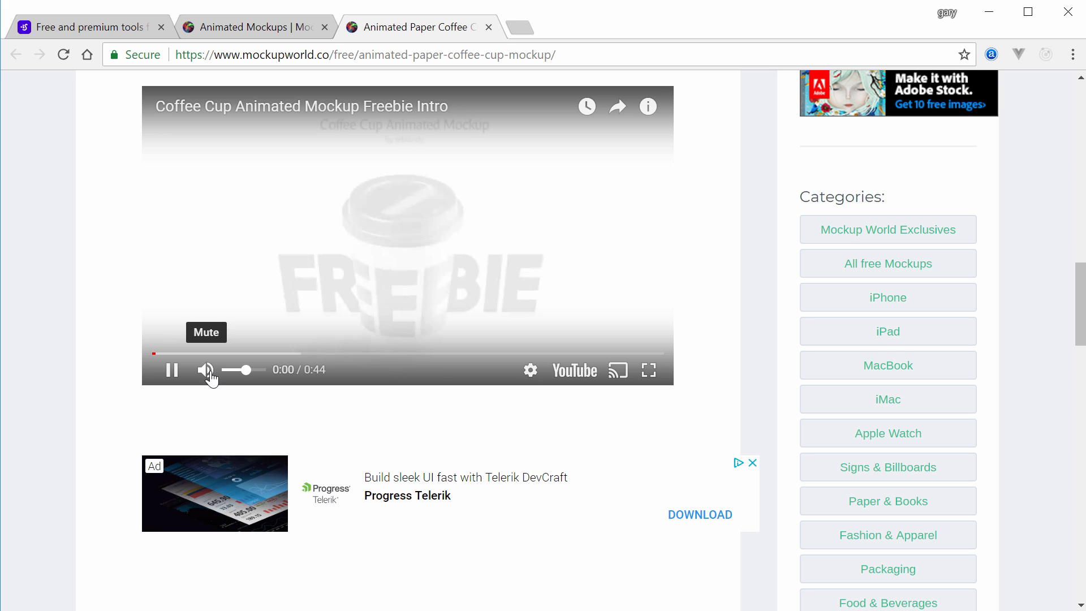
left_click(209, 374)
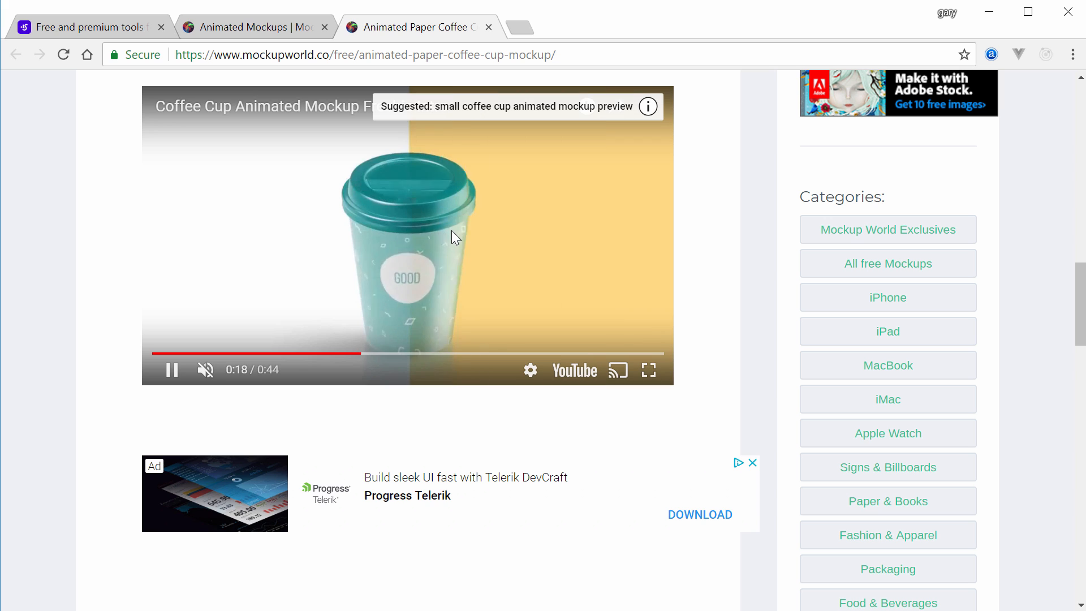
left_click(171, 369)
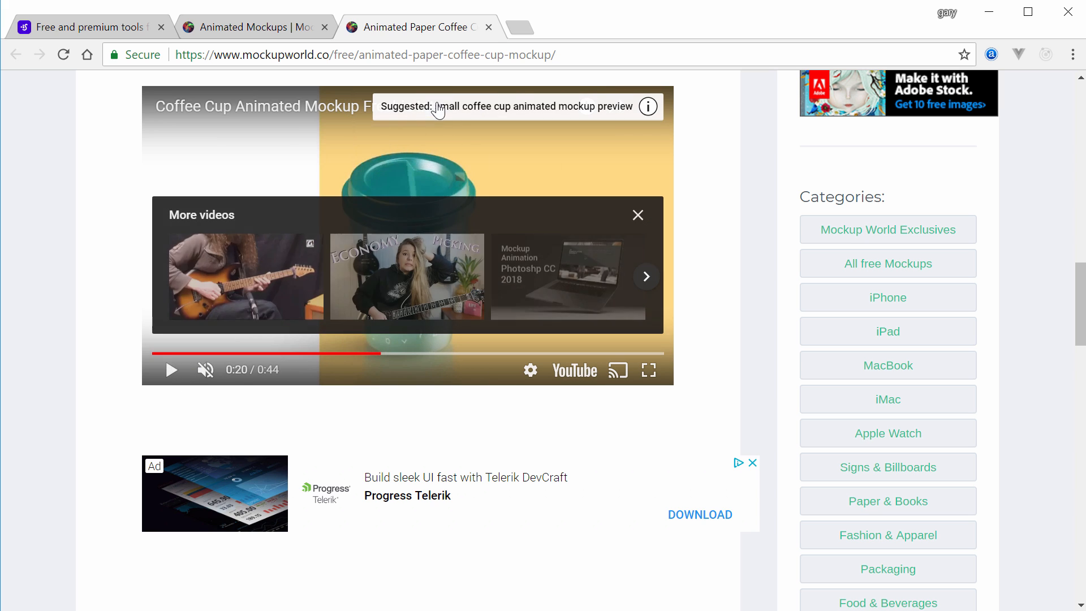
left_click(488, 27)
- Browse the first page of free animated device mockups on Mockup World down to the end of the list
scroll(643, 274, "down", 4)
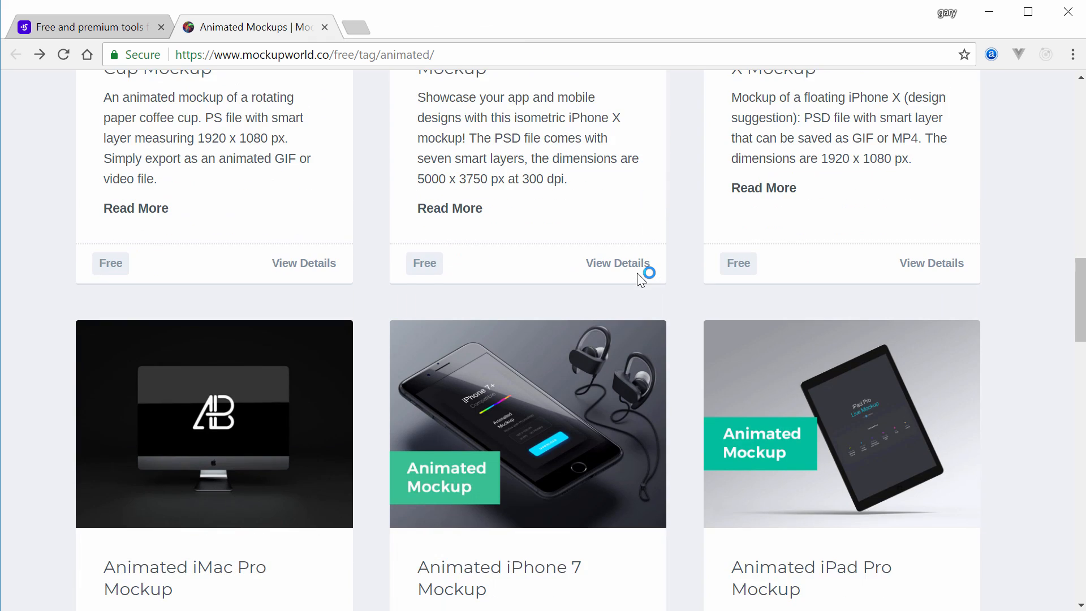
scroll(640, 279, "up", 5)
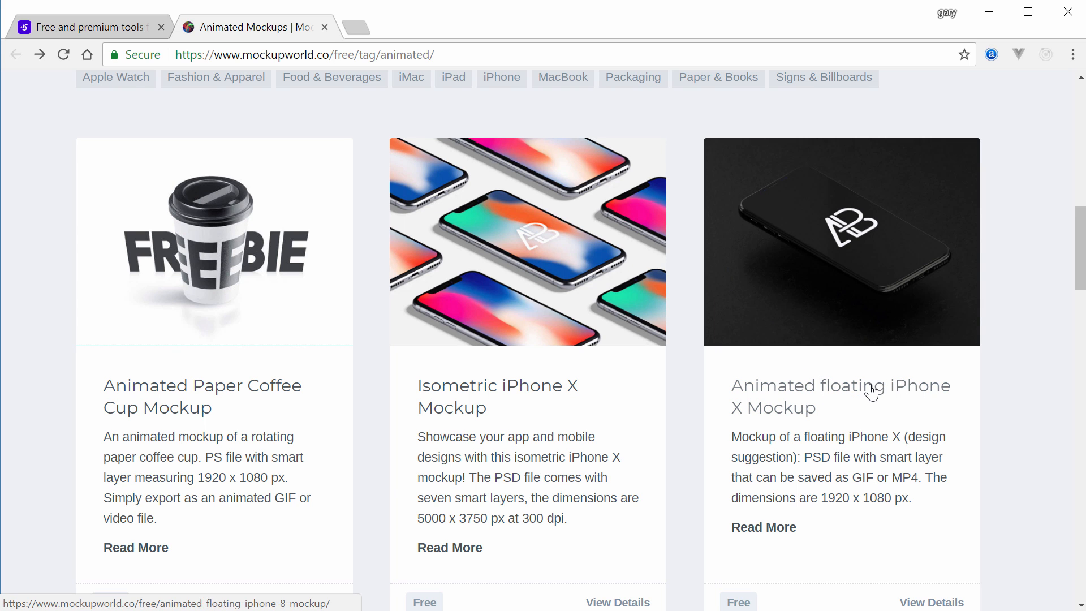
scroll(871, 392, "down", 3)
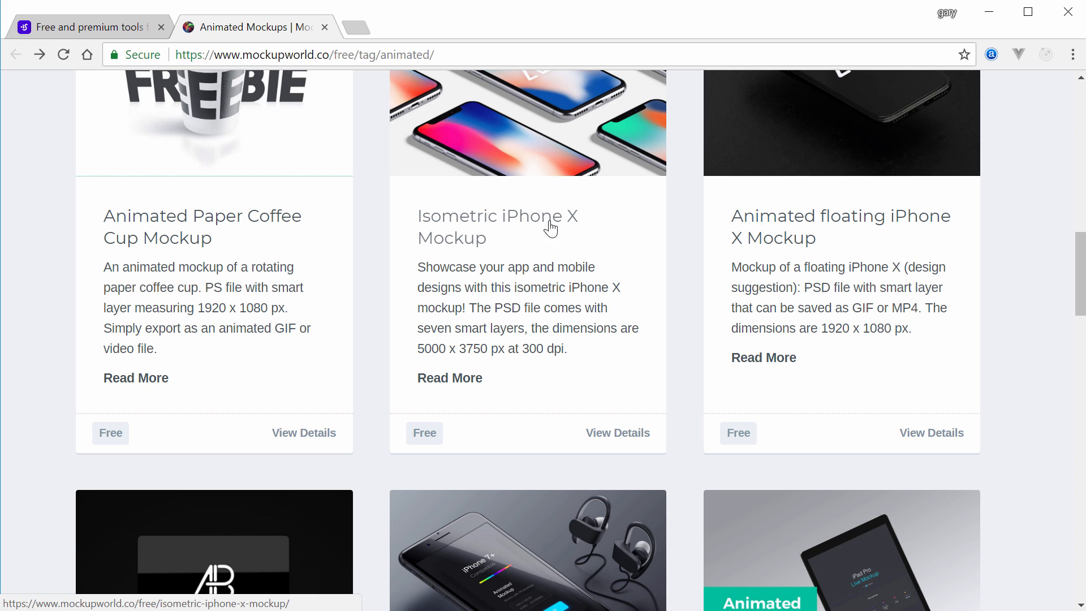
scroll(584, 312, "down", 6)
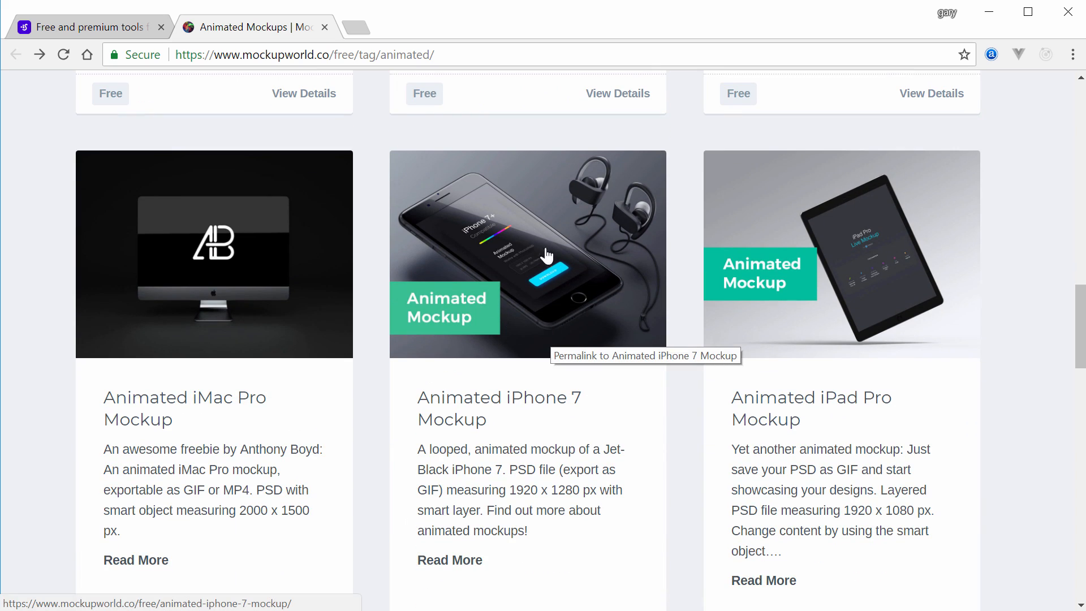
scroll(590, 293, "down", 2)
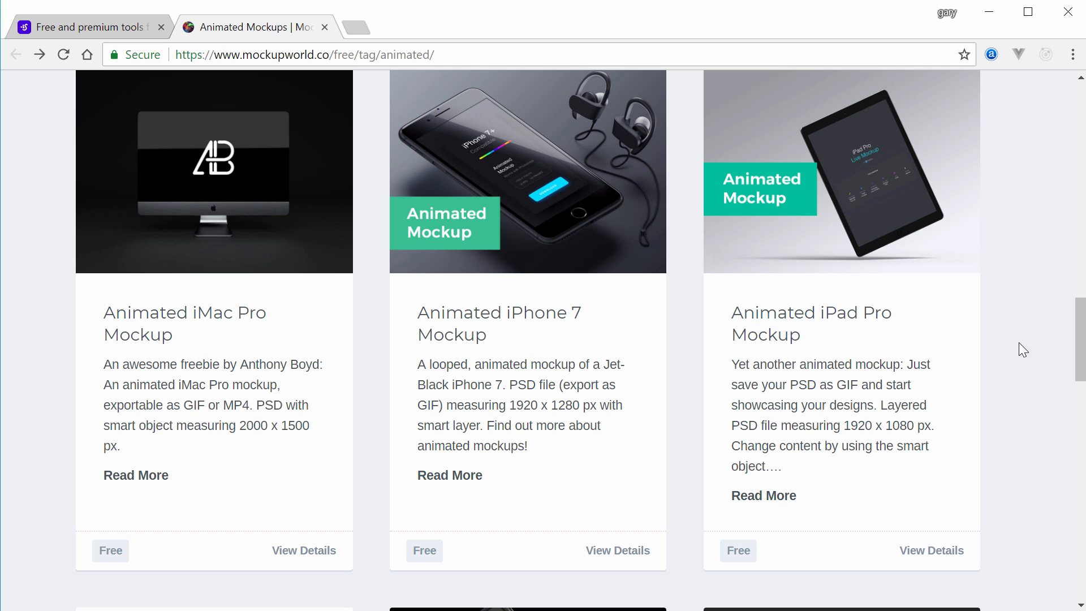
scroll(1018, 341, "down", 7)
scroll(1018, 342, "down", 2)
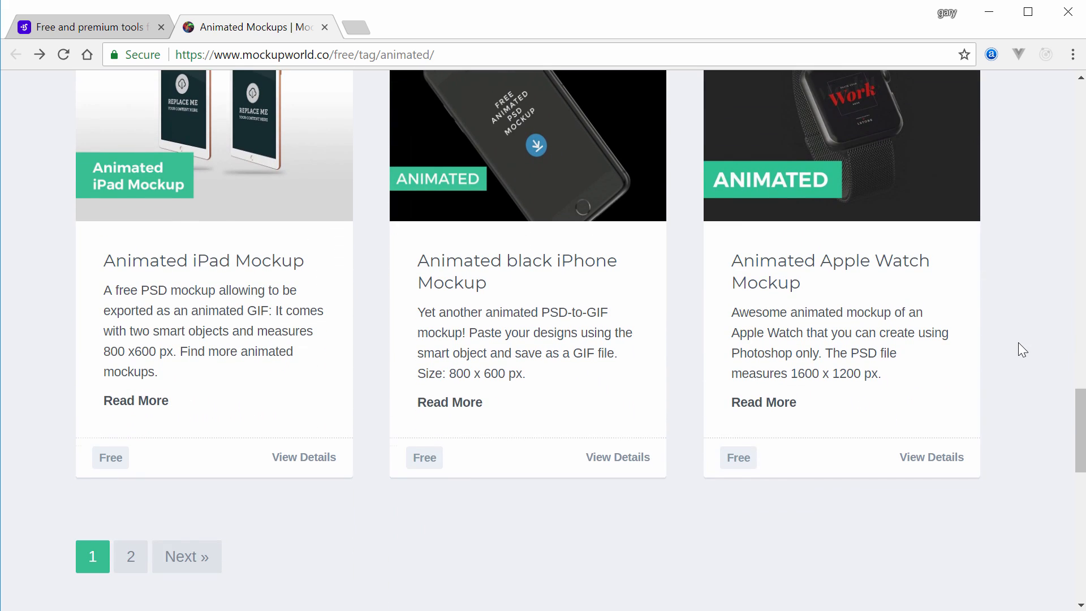
scroll(851, 284, "up", 1)
scroll(849, 282, "down", 1)
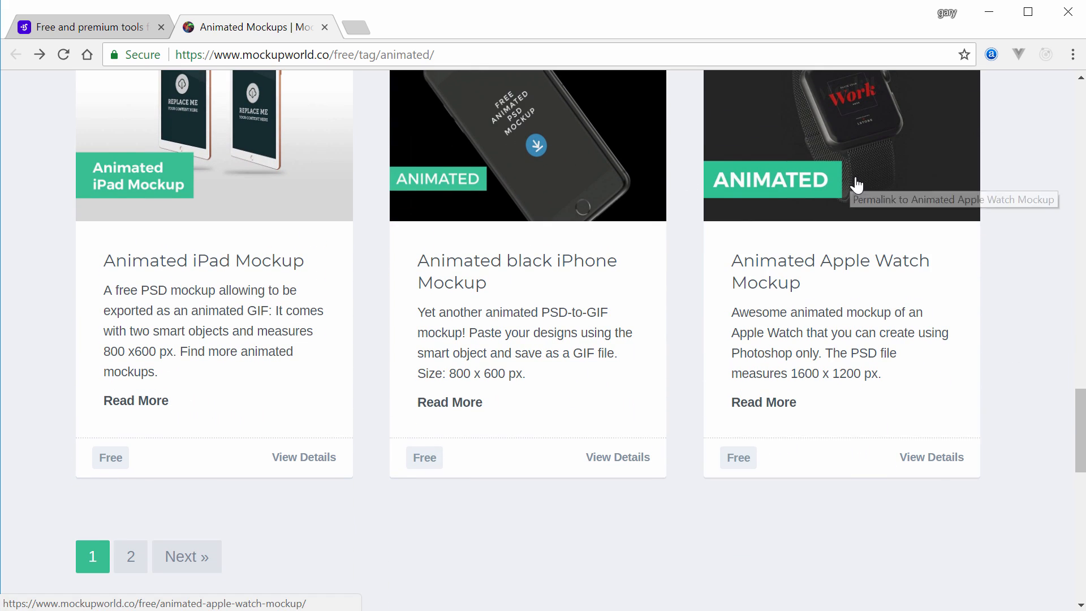
- Return to the lstore.graphics page, look over the animated mockups below the iPhone X one, and switch to Photoshop
left_click(110, 23)
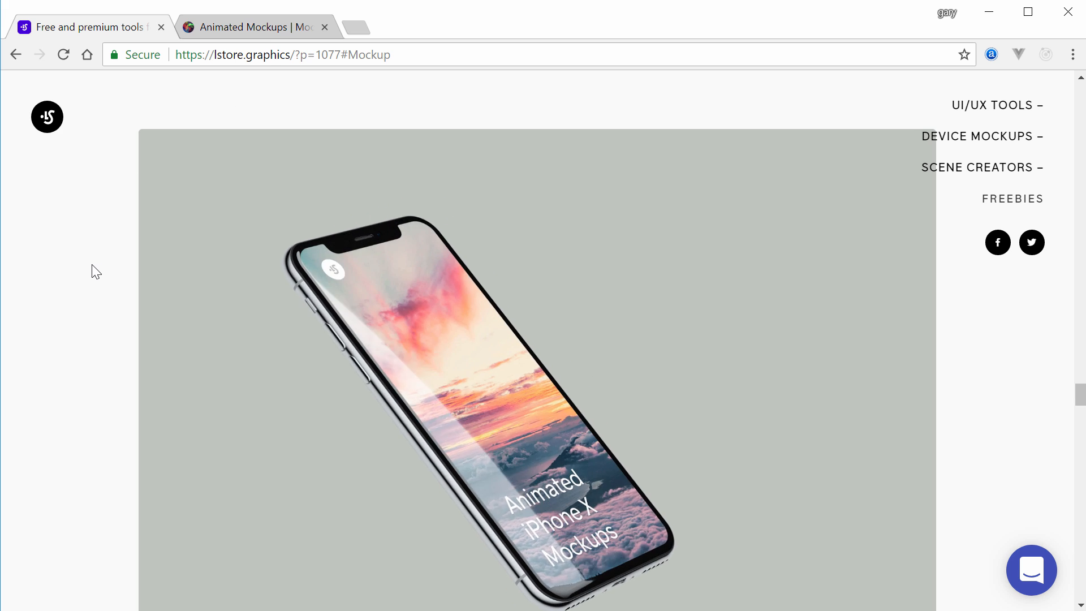
scroll(89, 269, "down", 14)
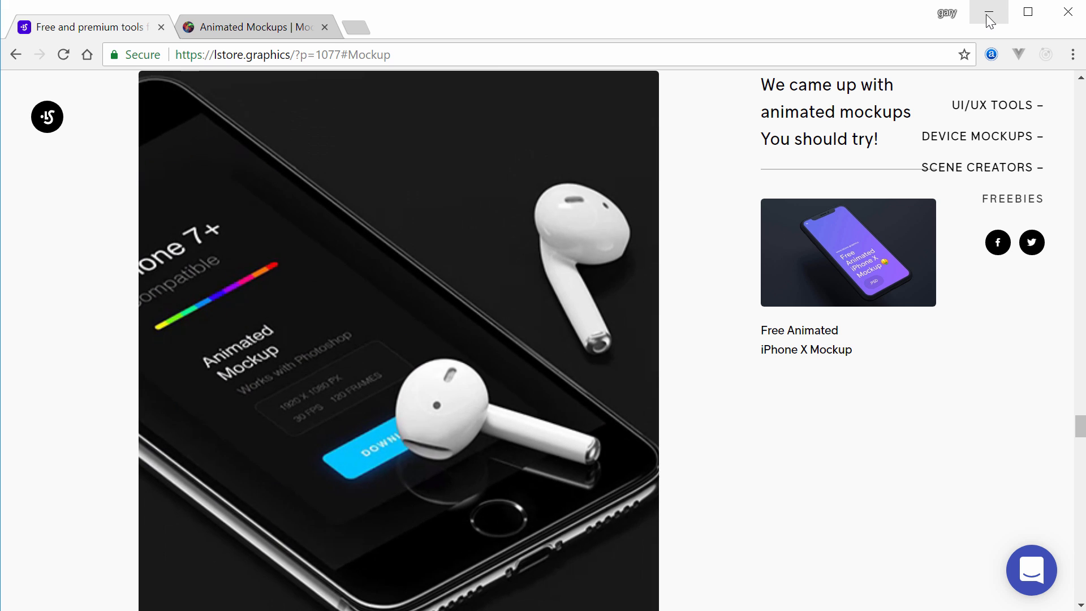
left_click(988, 13)
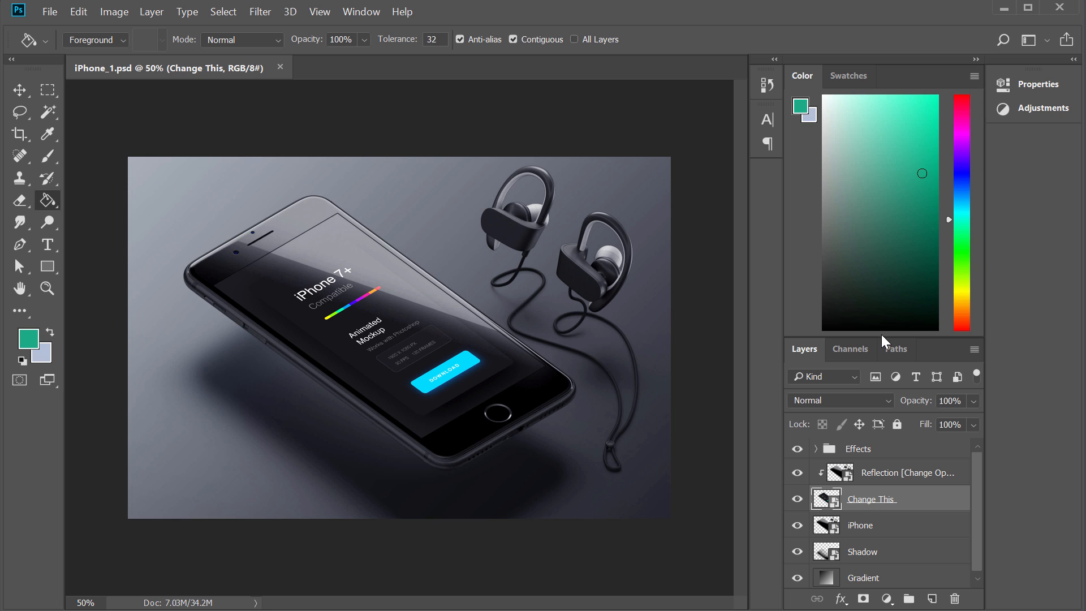
- Give the layer list more height and open the contents of the Change This smart object for editing
left_click_drag(885, 338, 875, 179)
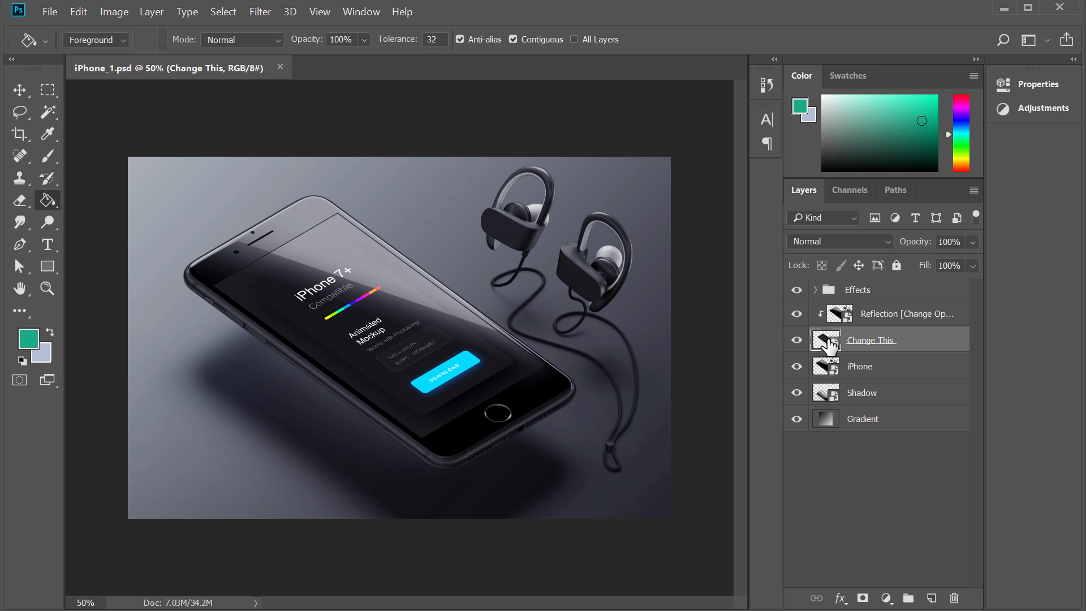
double_click(827, 340)
left_click(229, 66)
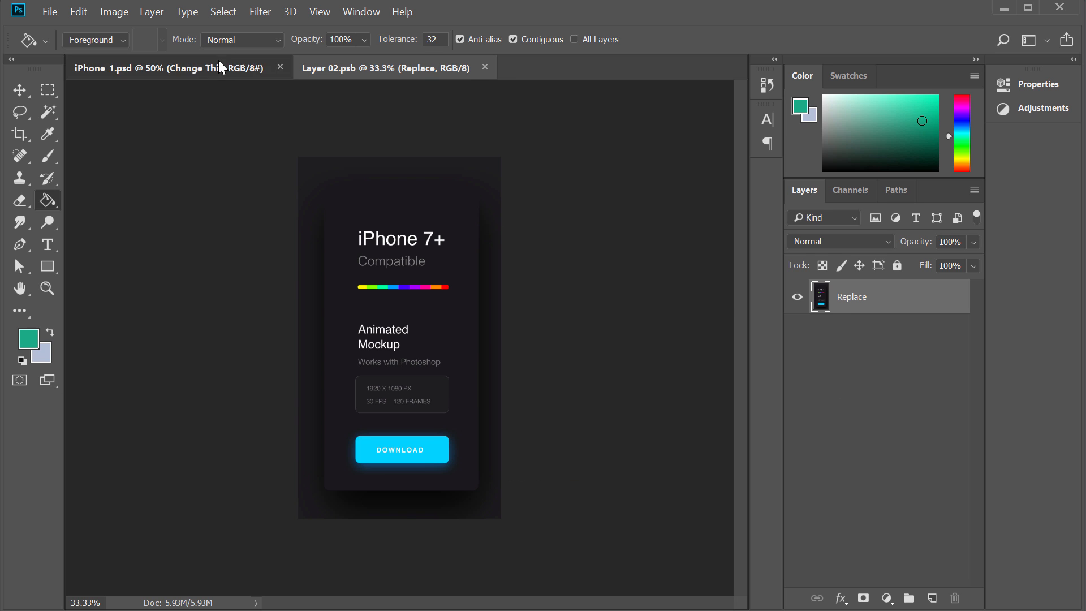
left_click(418, 68)
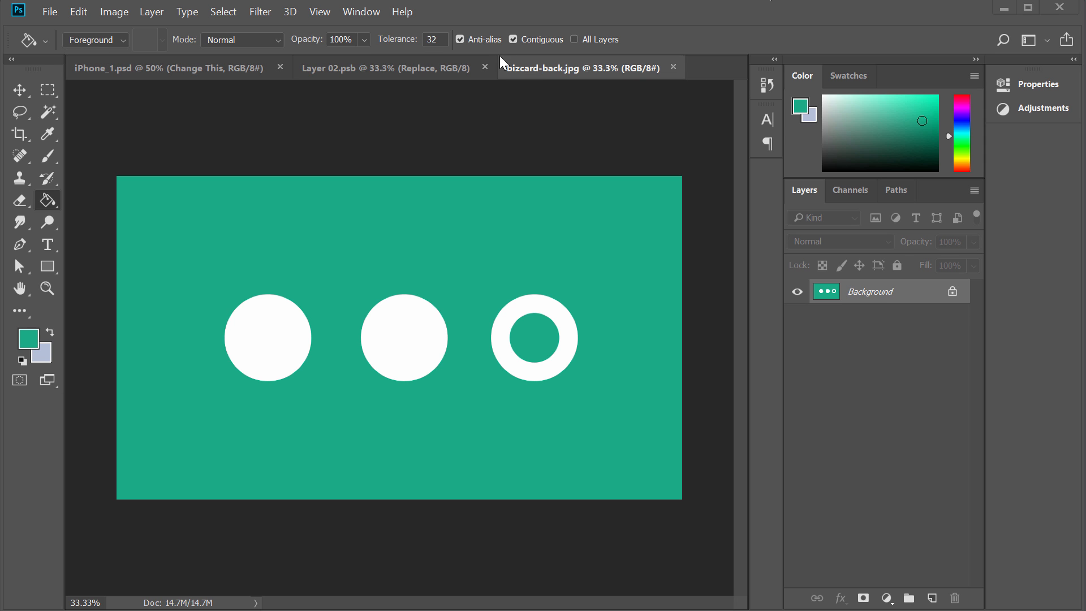
- Copy the whole bizcard-back.jpg image and paste it into Layer 02.psb as a new layer
left_click(47, 89)
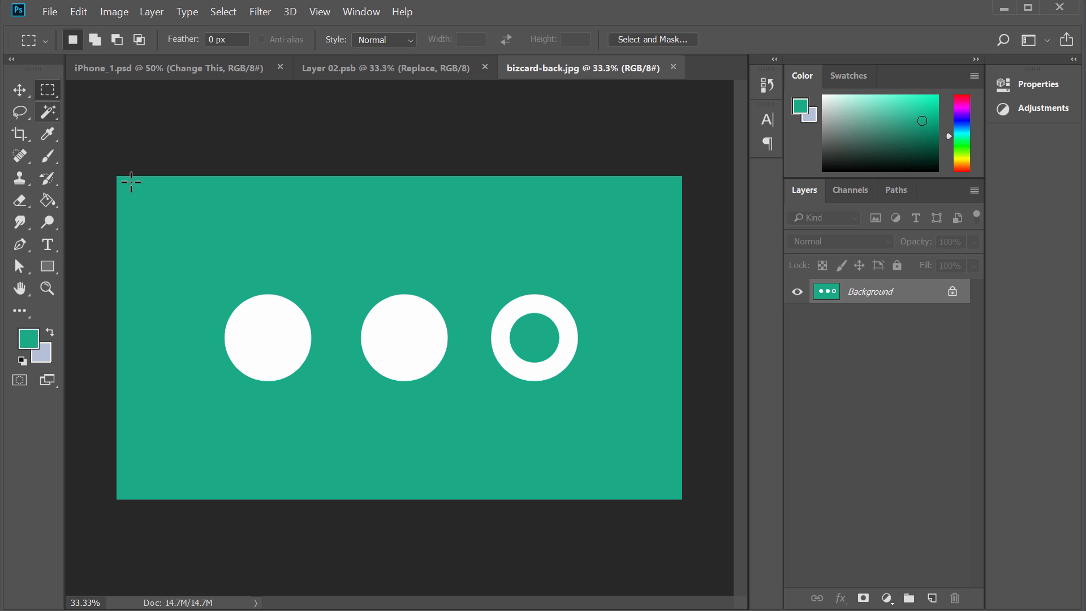
left_click_drag(101, 158, 703, 528)
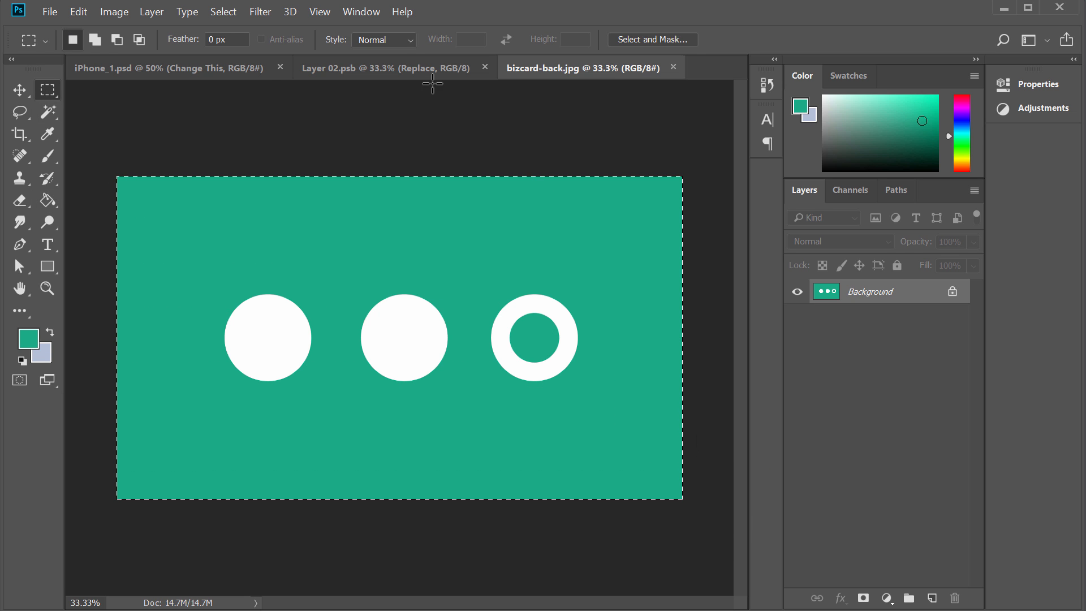
key("ctrl+c")
left_click(395, 68)
left_click(19, 90)
key("ctrl+v")
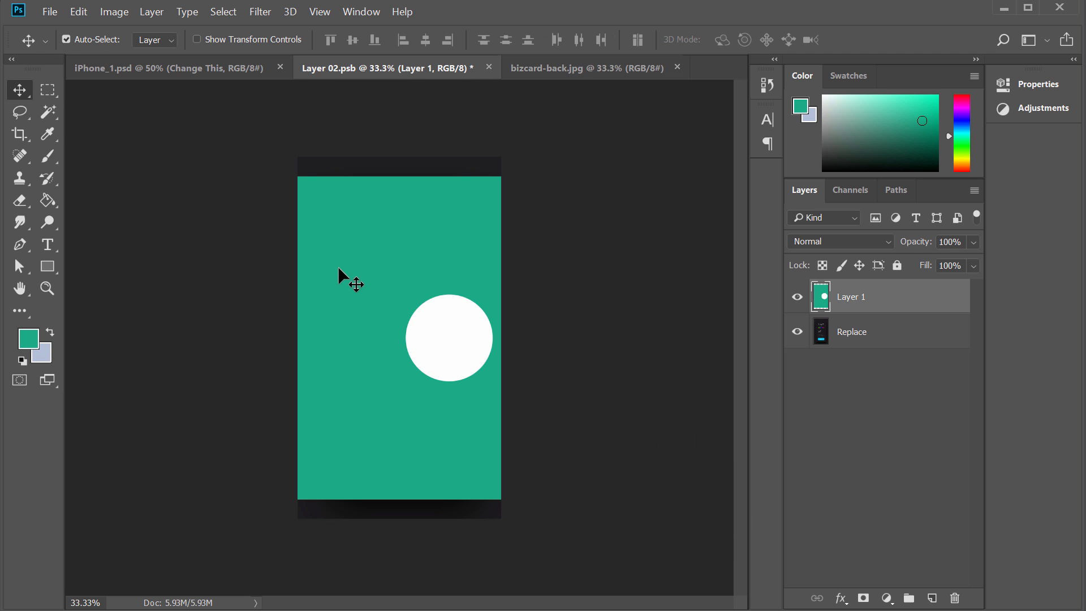
- Scale the pasted artwork down to about 40.5% and centre it on the phone screen canvas
key("ctrl+t")
left_click_drag(298, 185, 607, 352)
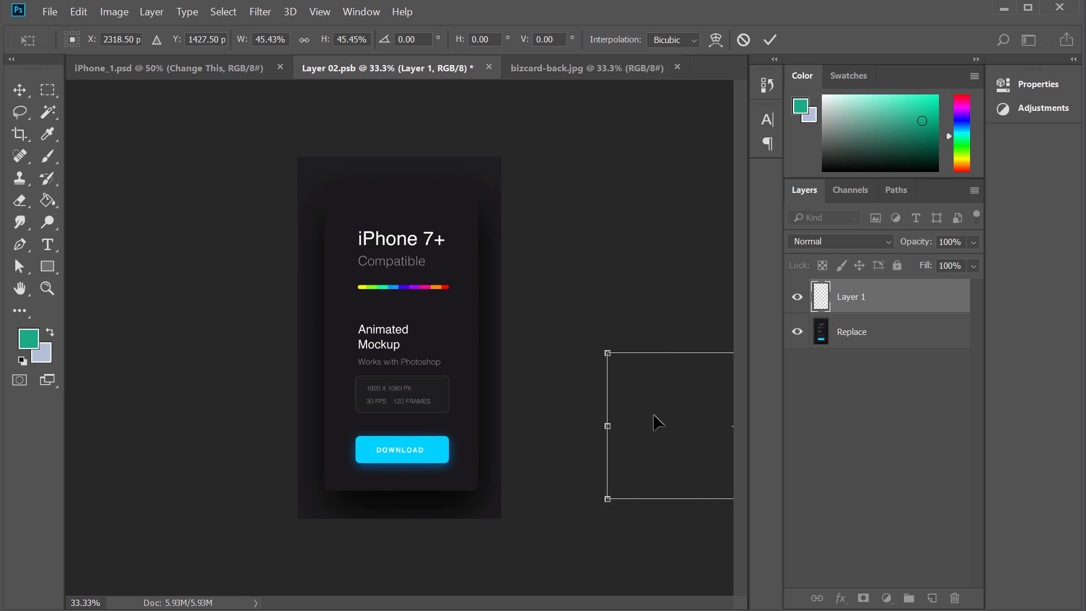
left_click_drag(656, 422, 318, 339)
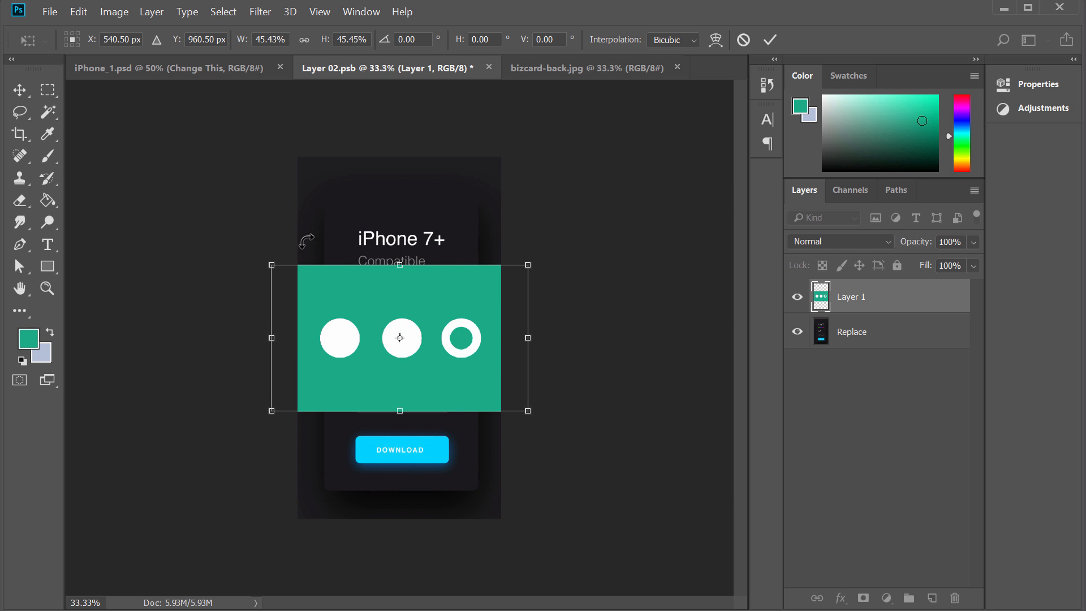
left_click_drag(530, 265, 501, 272)
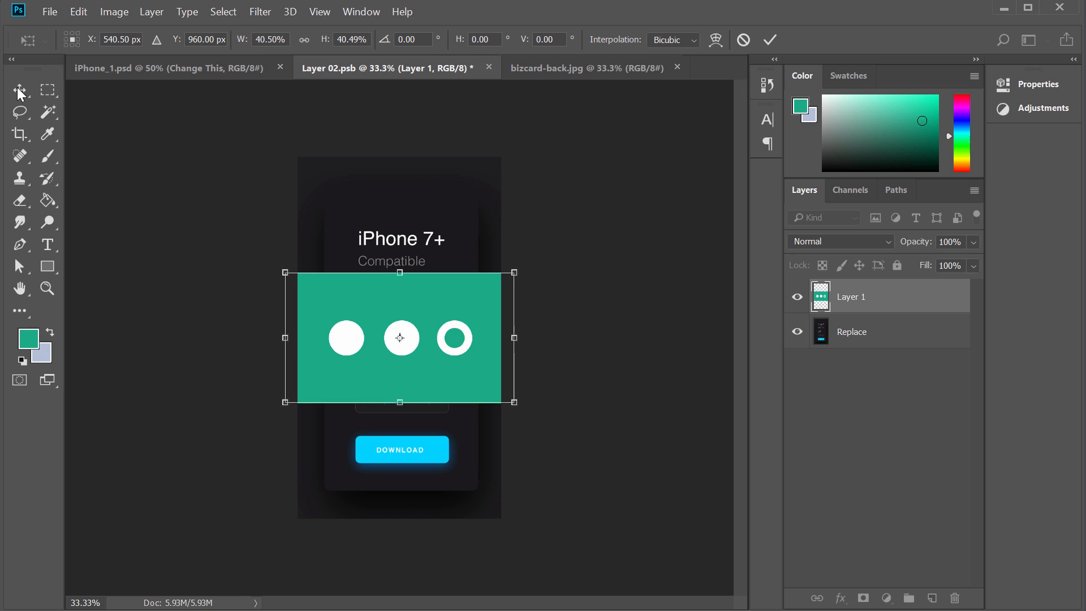
key("Return")
- Fill the areas above and below the pasted artwork with the green foreground colour using the Paint Bucket
left_click(48, 200)
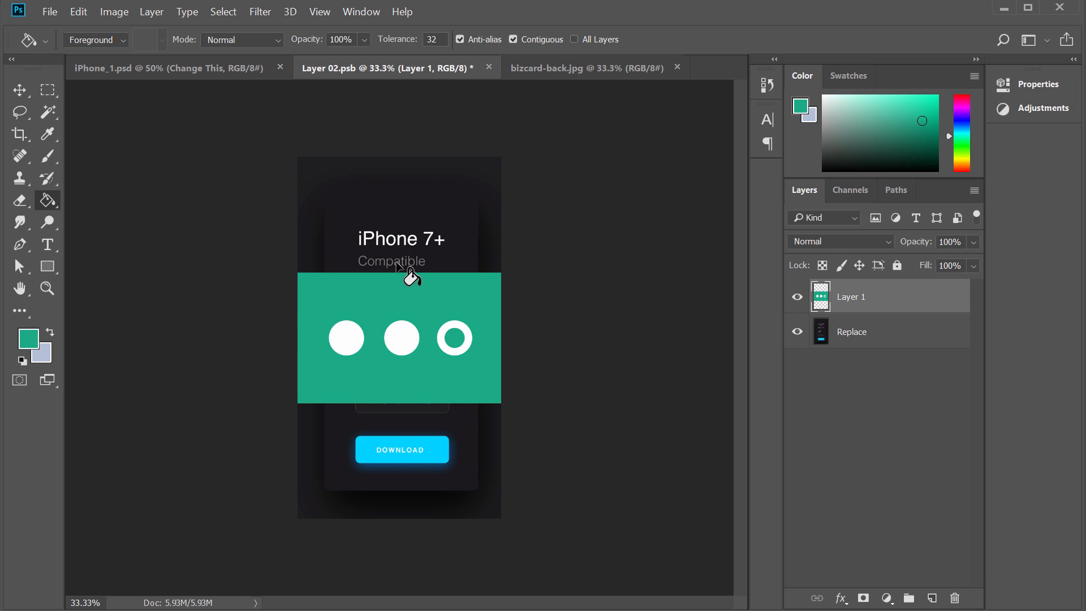
left_click(405, 267)
left_click(420, 470)
- Save the edited smart object and return to the iPhone_1.psd mockup with the Move tool active
key("ctrl+s")
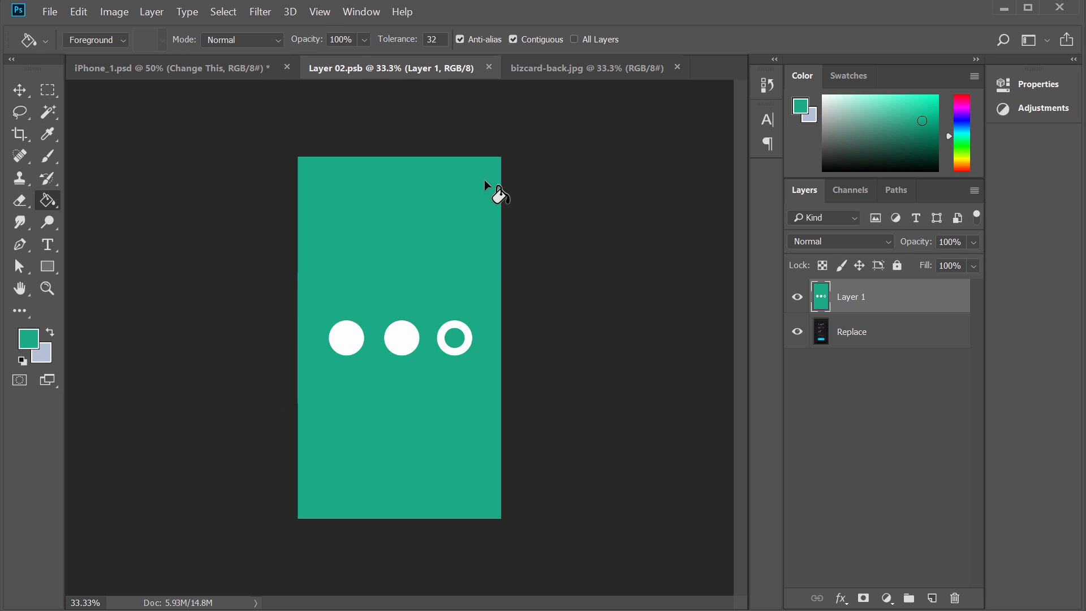
left_click(204, 70)
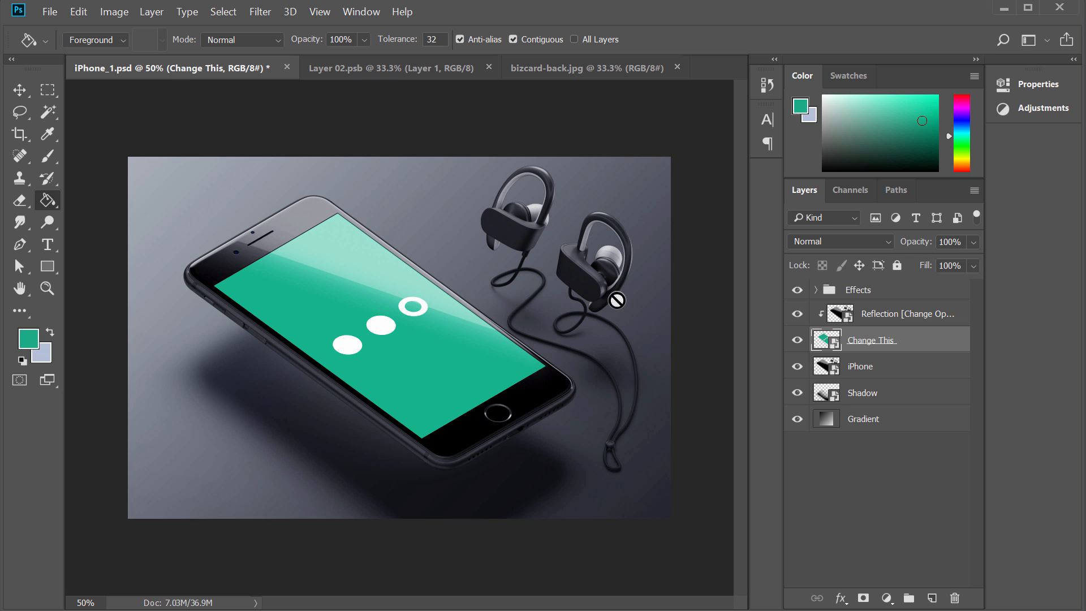
left_click(20, 89)
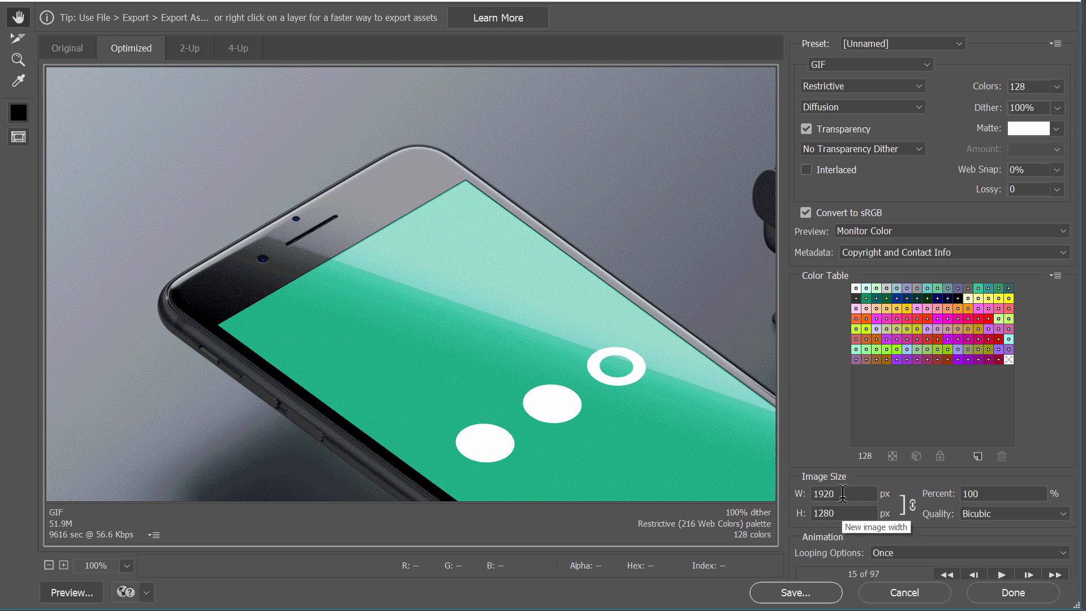
- Select GIF as the export format and set the exported image width to 800 px
double_click(841, 513)
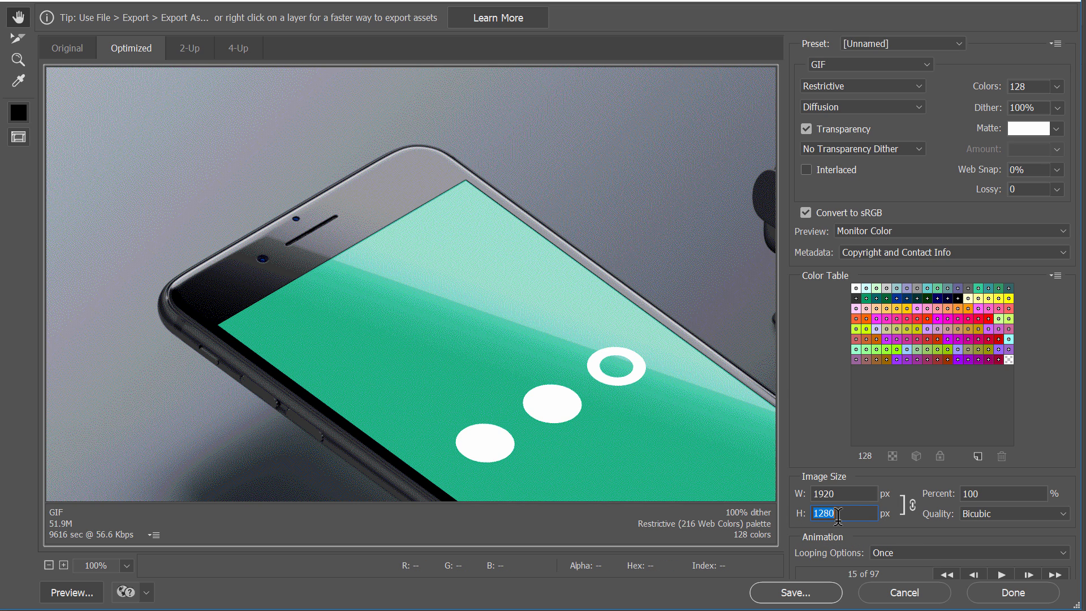
left_click(882, 65)
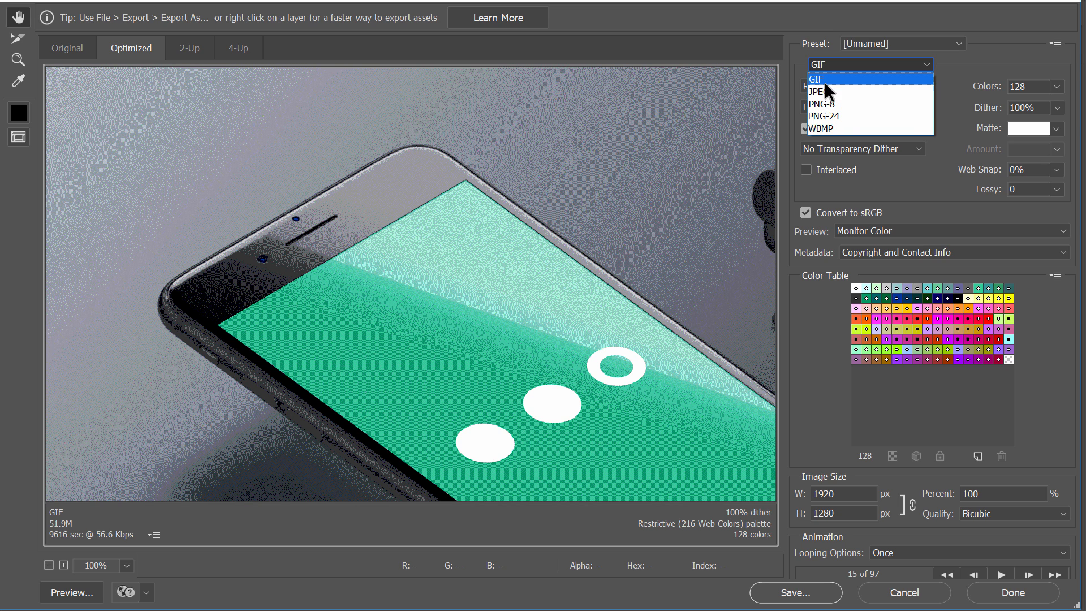
left_click(831, 78)
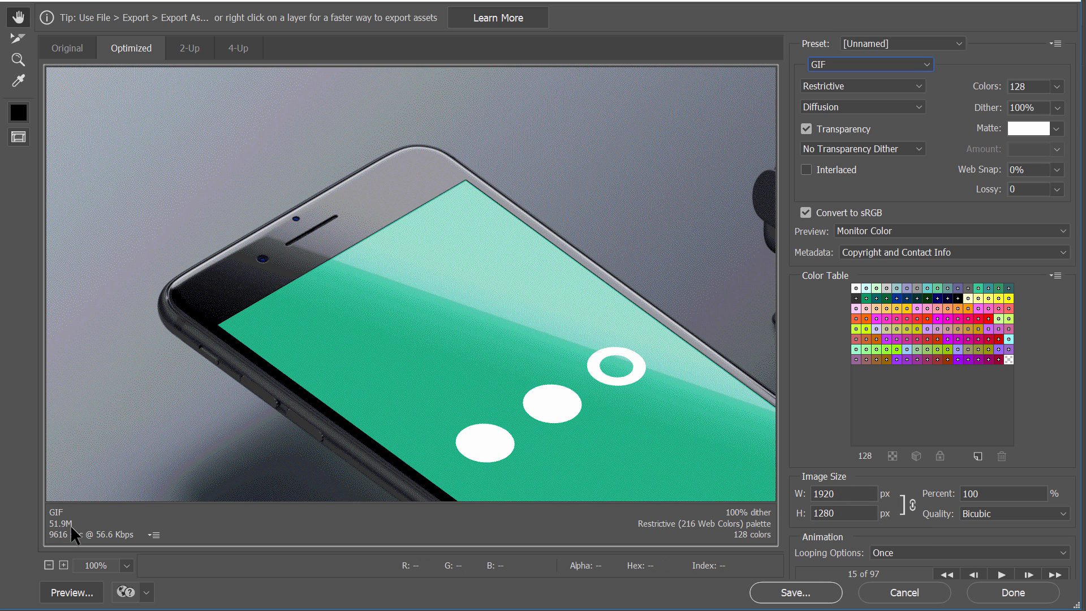
left_click(851, 491)
double_click(852, 491)
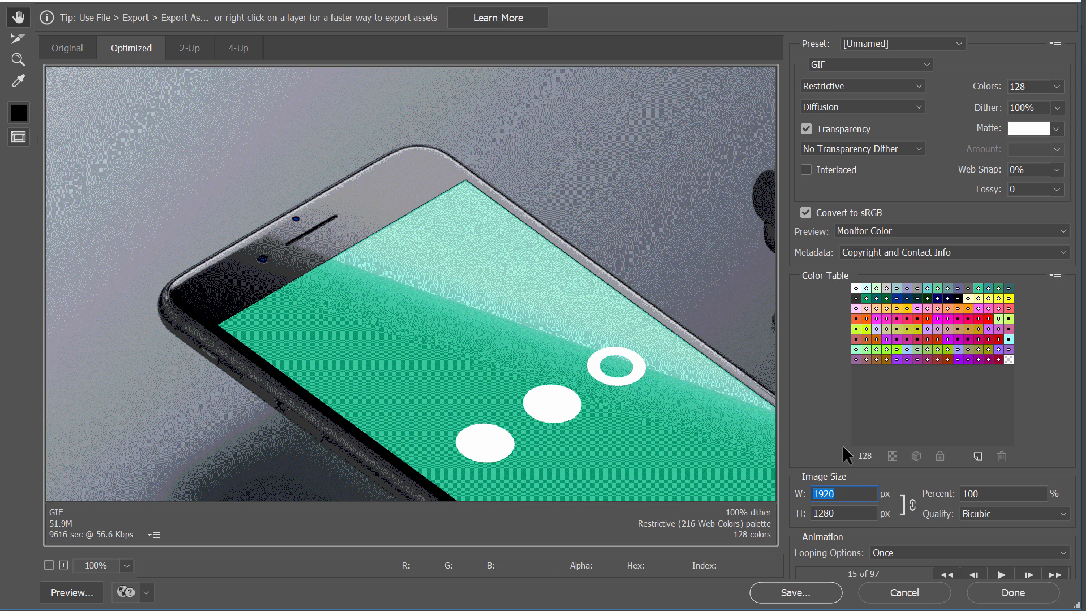
type("800")
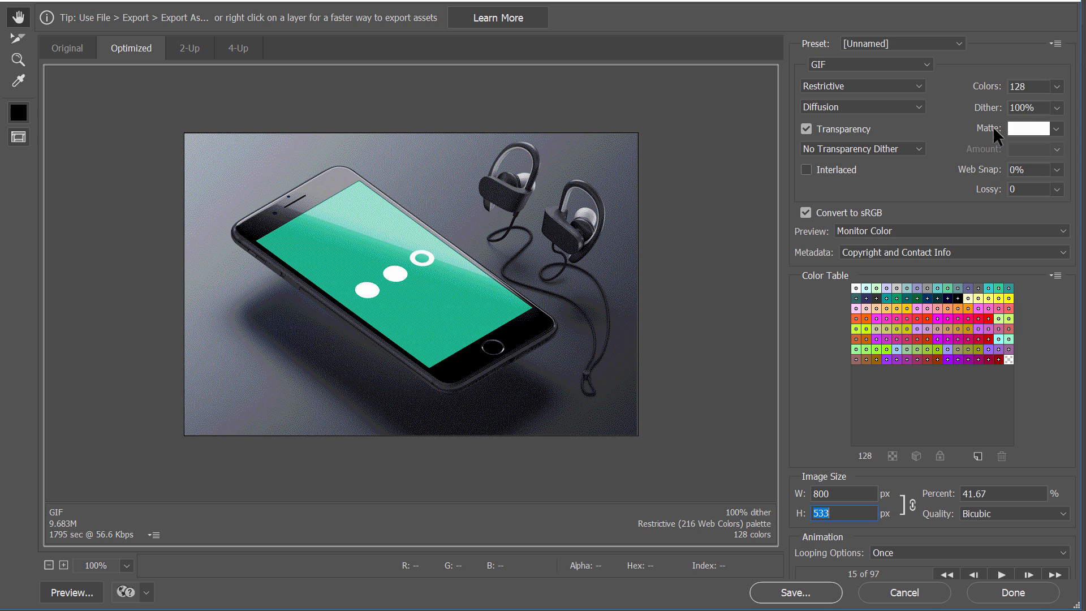
- Set the GIF's looping option to Forever and play the animation preview
left_click(1060, 84)
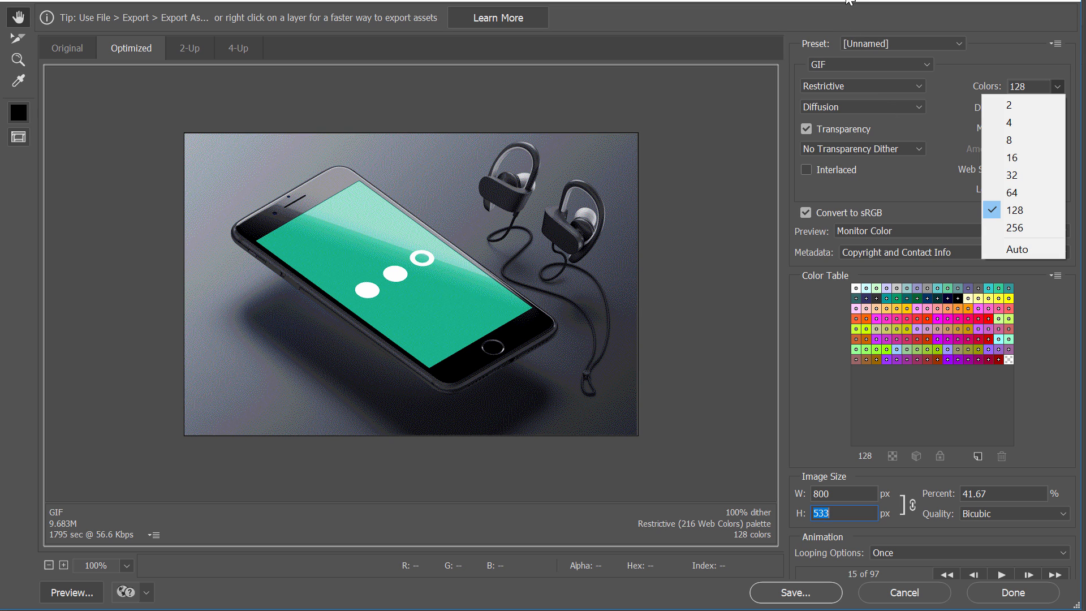
key("Escape")
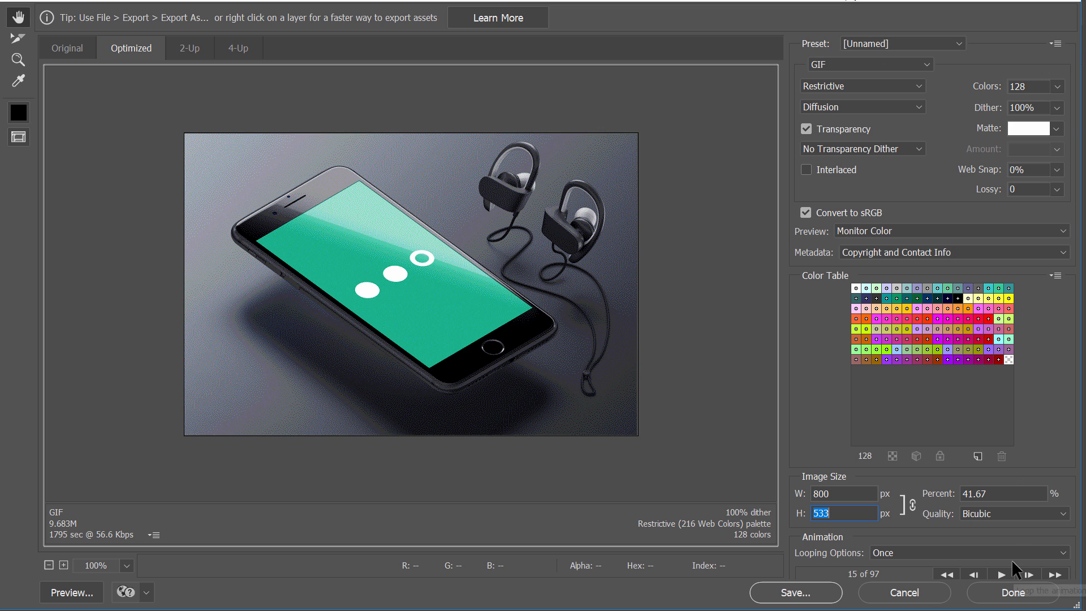
left_click(990, 553)
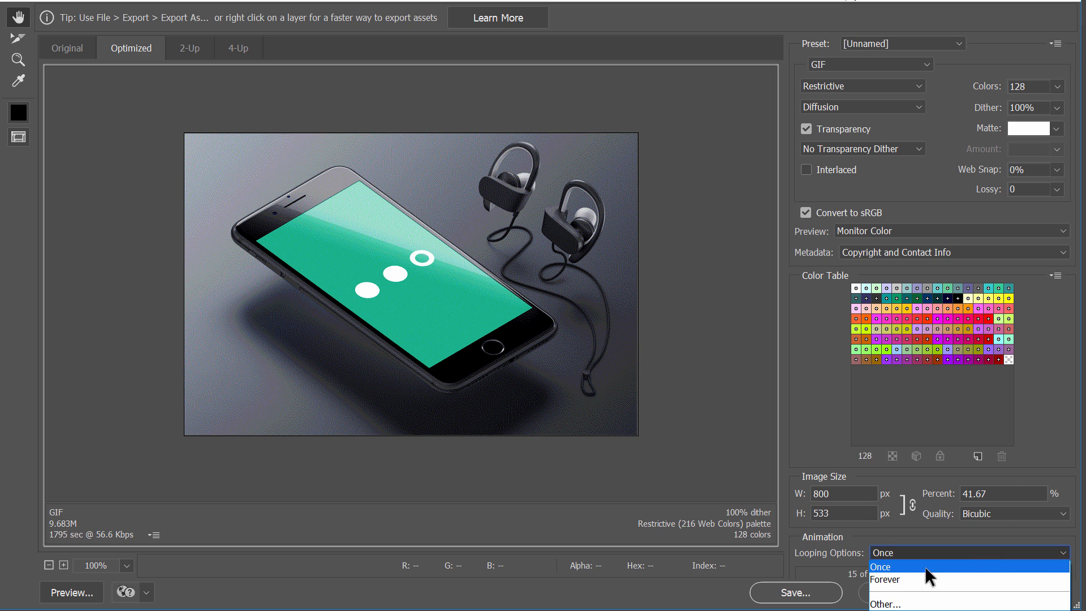
left_click(893, 578)
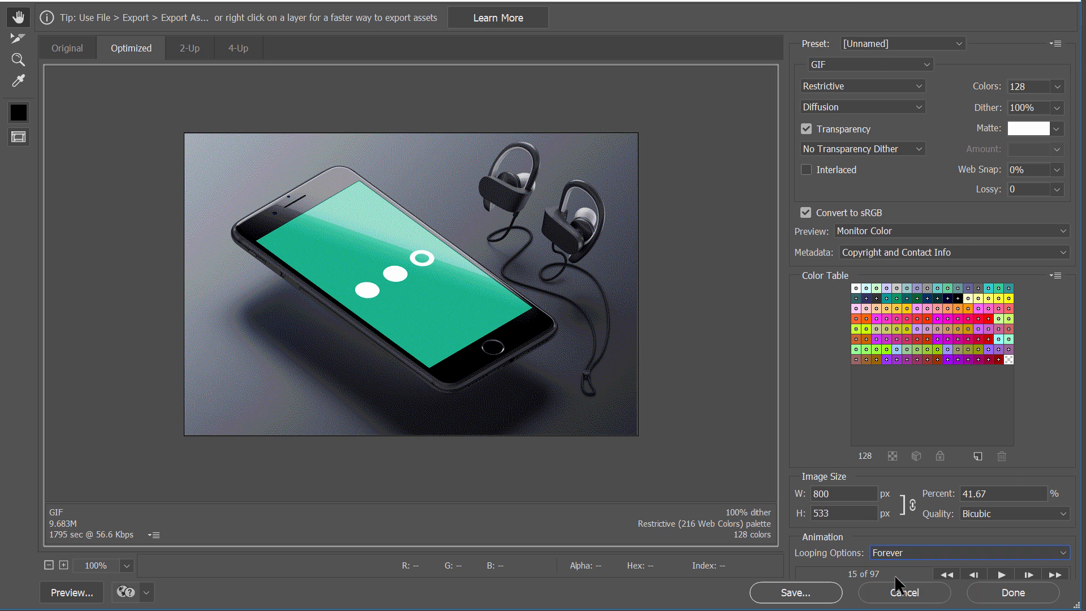
left_click(999, 572)
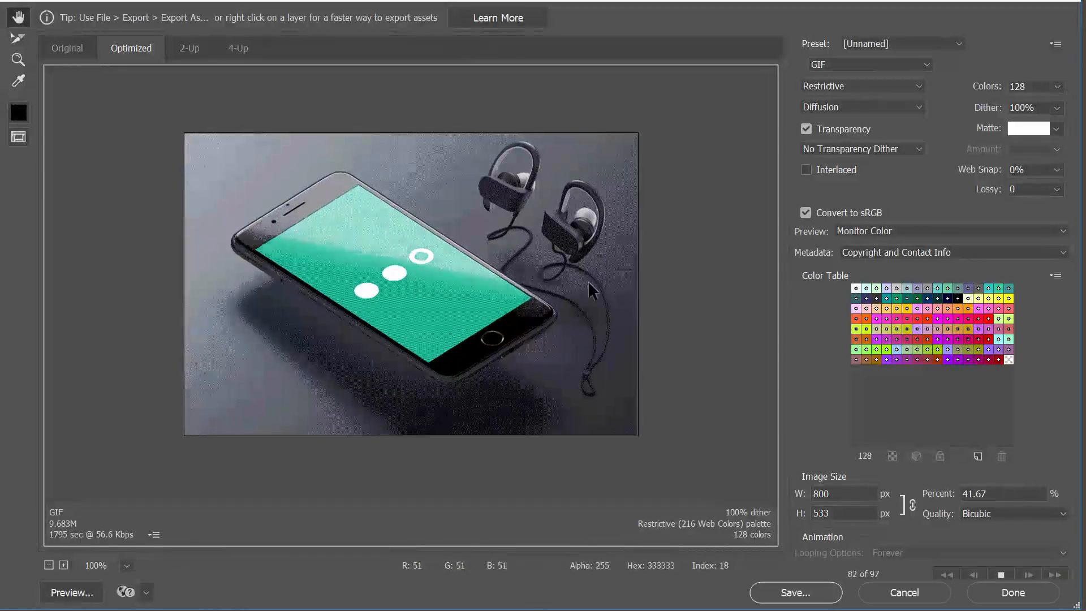
- Open the save dialog for the optimised GIF, close it without saving and cancel the export
left_click(790, 591)
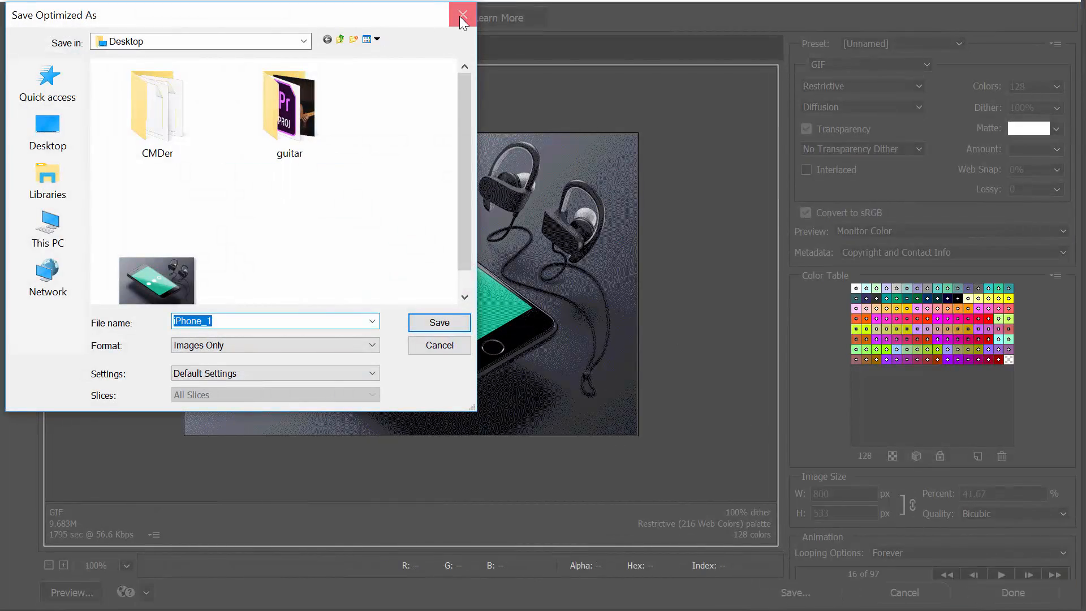
left_click(460, 17)
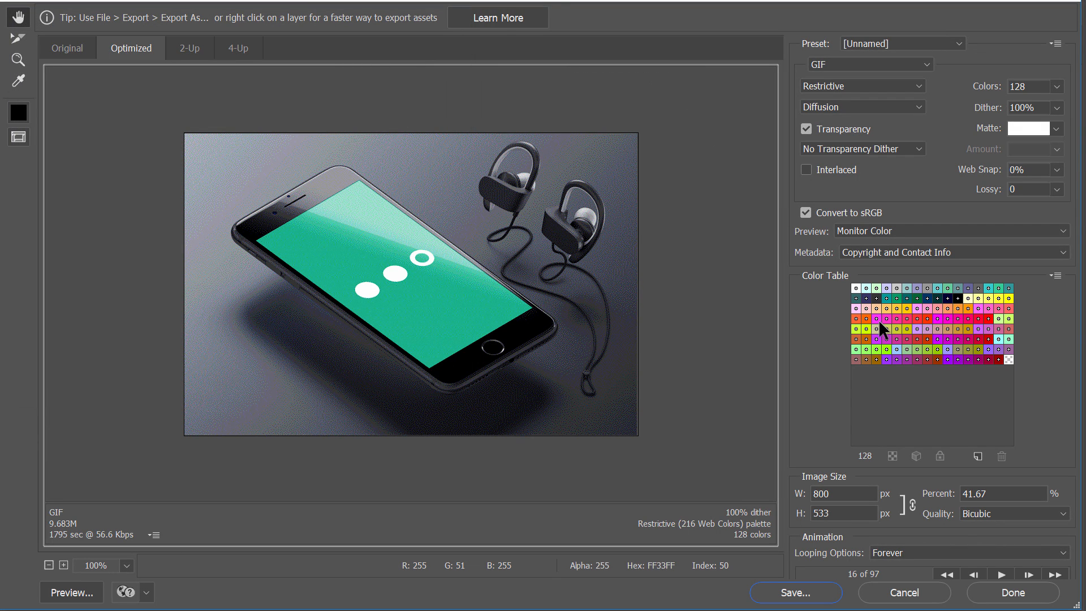
left_click(898, 584)
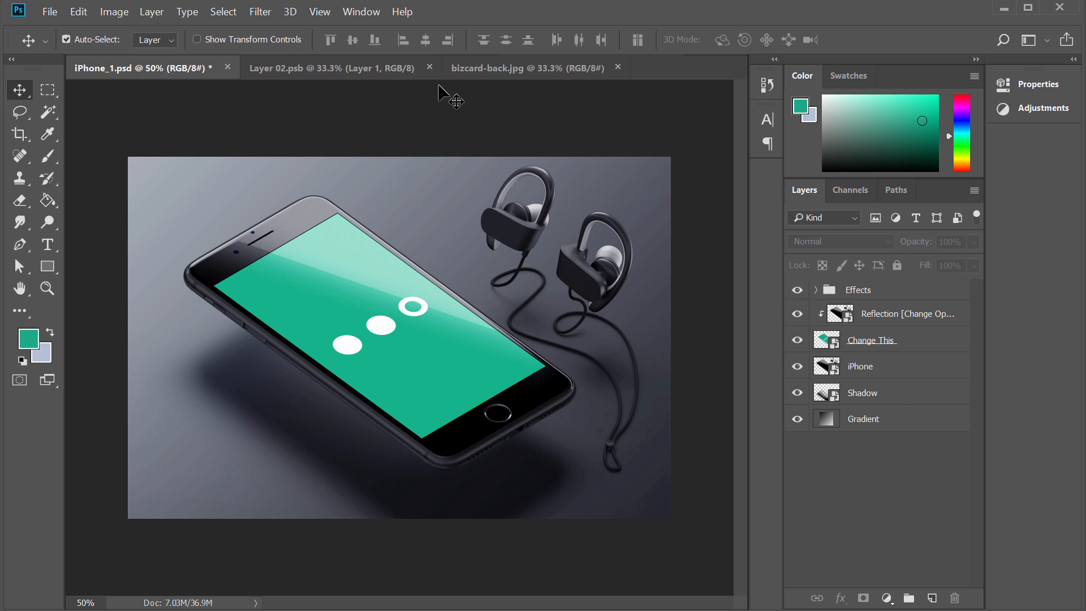
- Show the Timeline panel, reduce its height and expand the keyframe tracks of the Change This layer
left_click(361, 13)
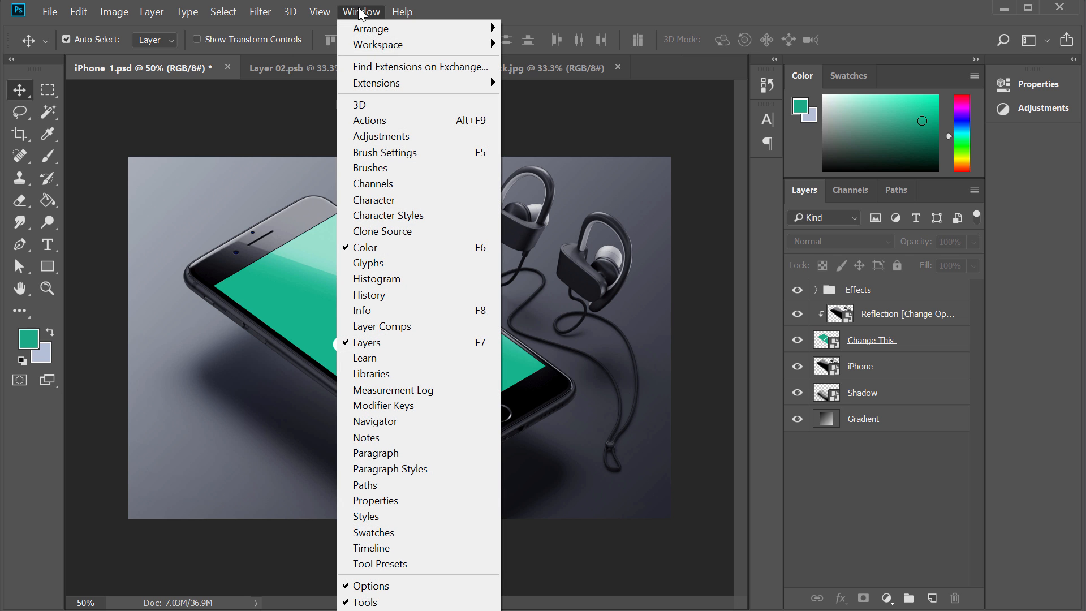
left_click(402, 547)
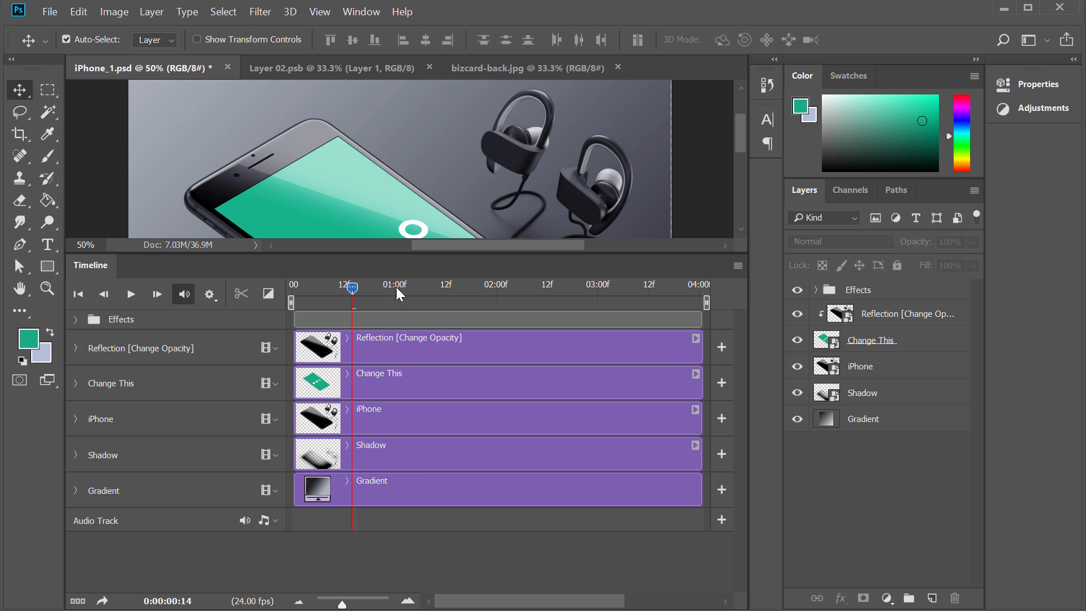
left_click_drag(392, 253, 393, 320)
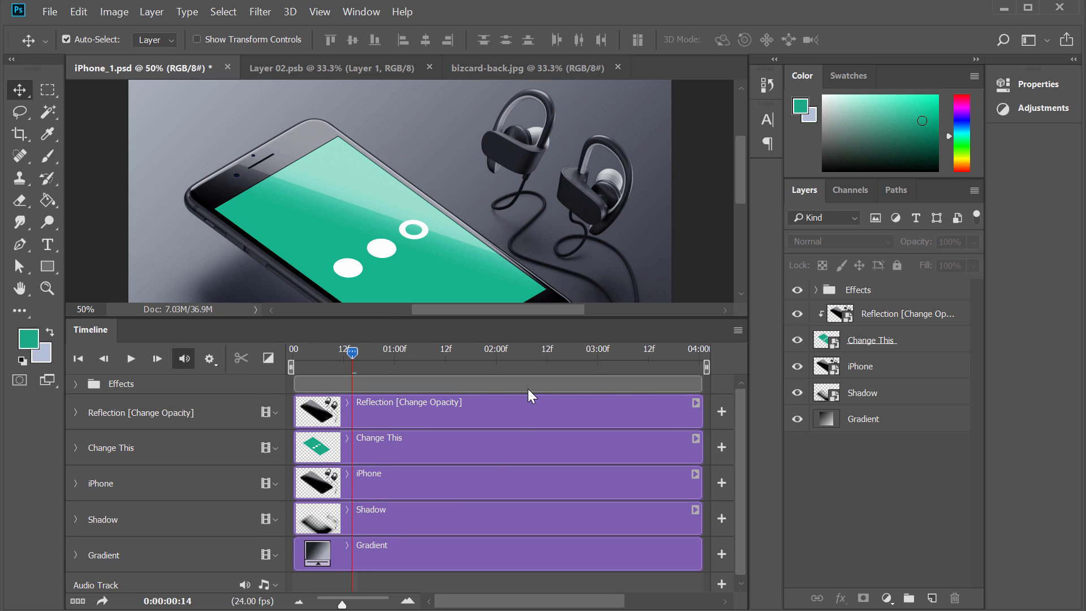
left_click(76, 448)
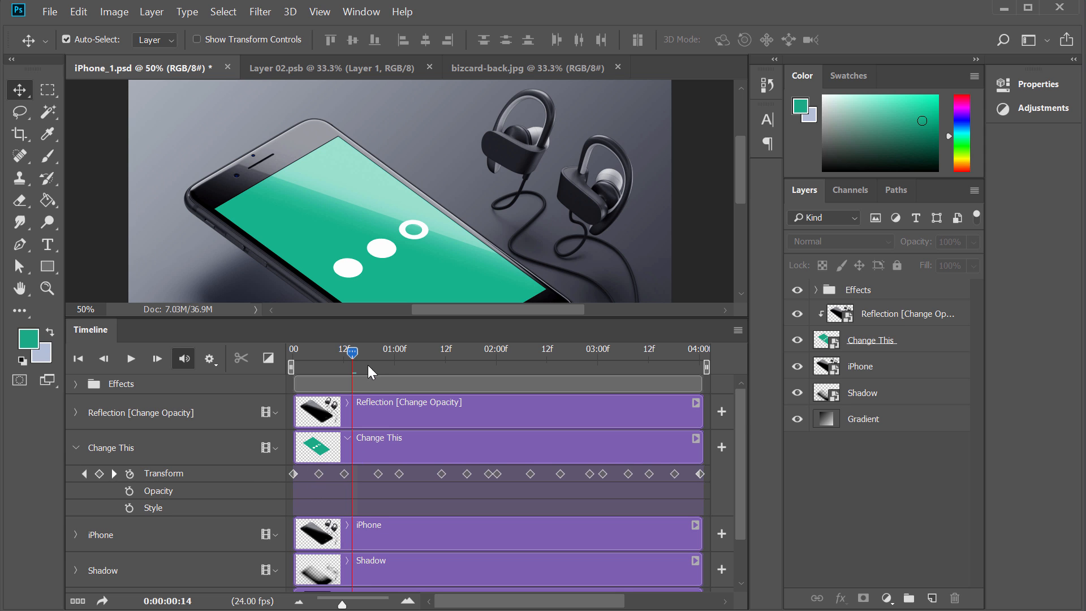
mouse_move(350, 349)
left_mouse_down()
mouse_move(341, 342)
mouse_move(356, 344)
left_mouse_up()
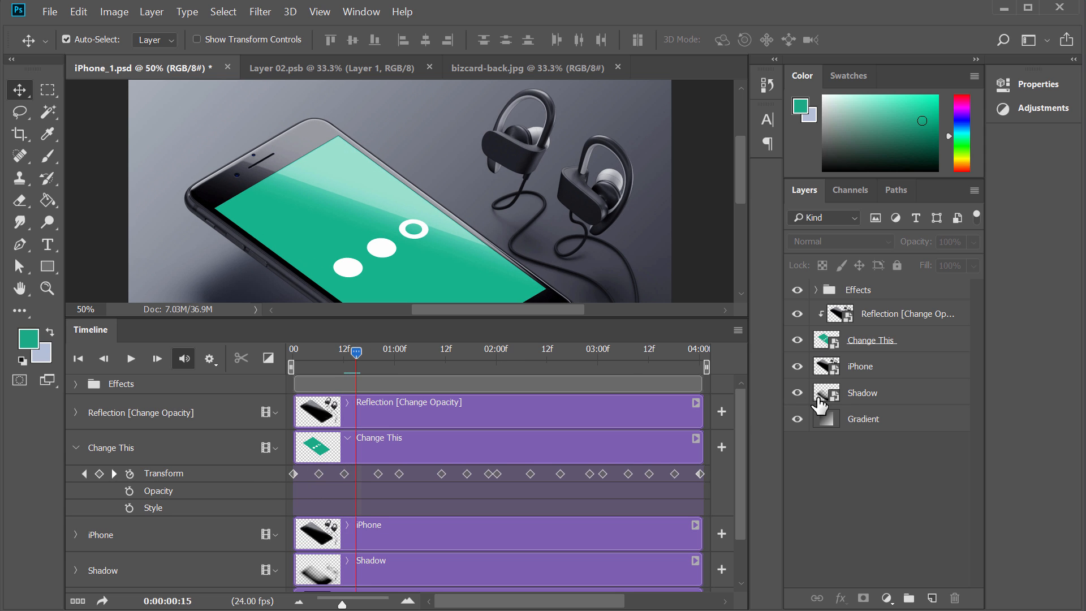
- Open the iPhone layer's smart object, look through its frame layers and return to iPhone_1.psd
left_click(879, 373)
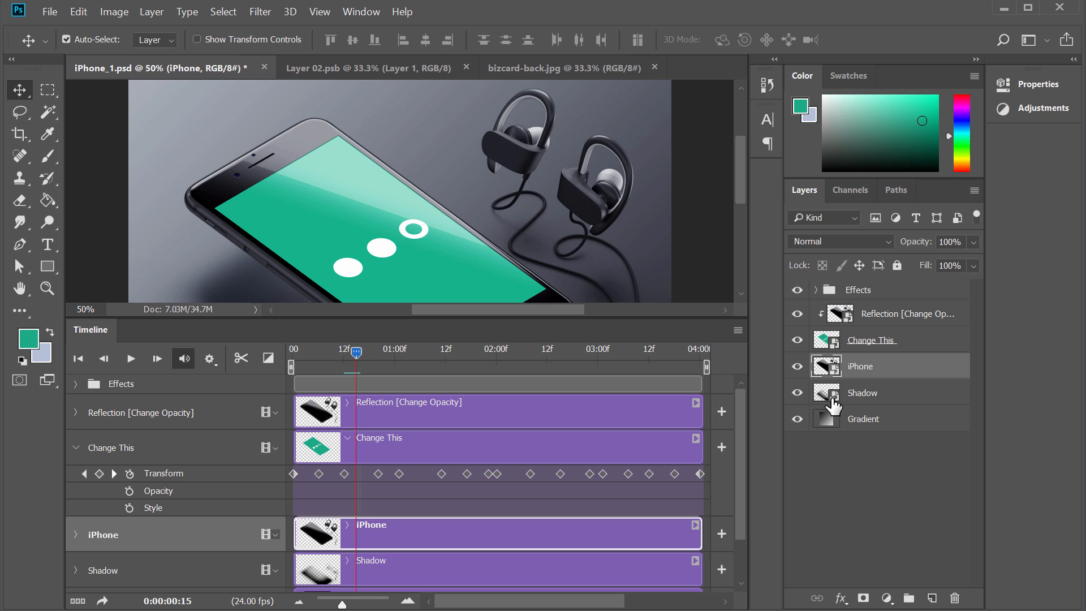
left_click(854, 398)
left_click(843, 368)
double_click(827, 369)
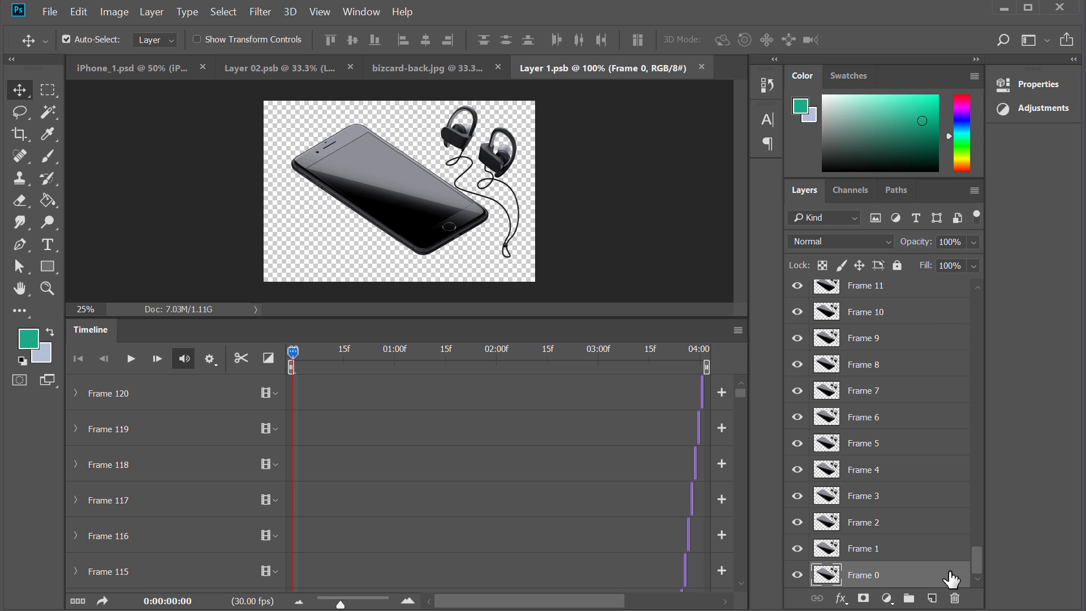
left_click_drag(976, 561, 965, 311)
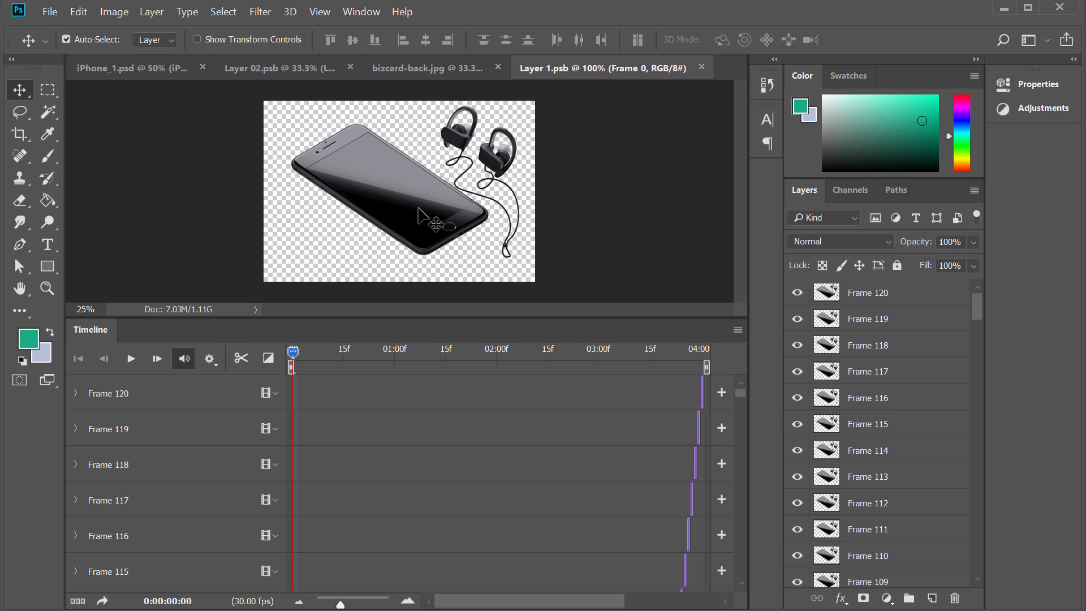
left_click(126, 67)
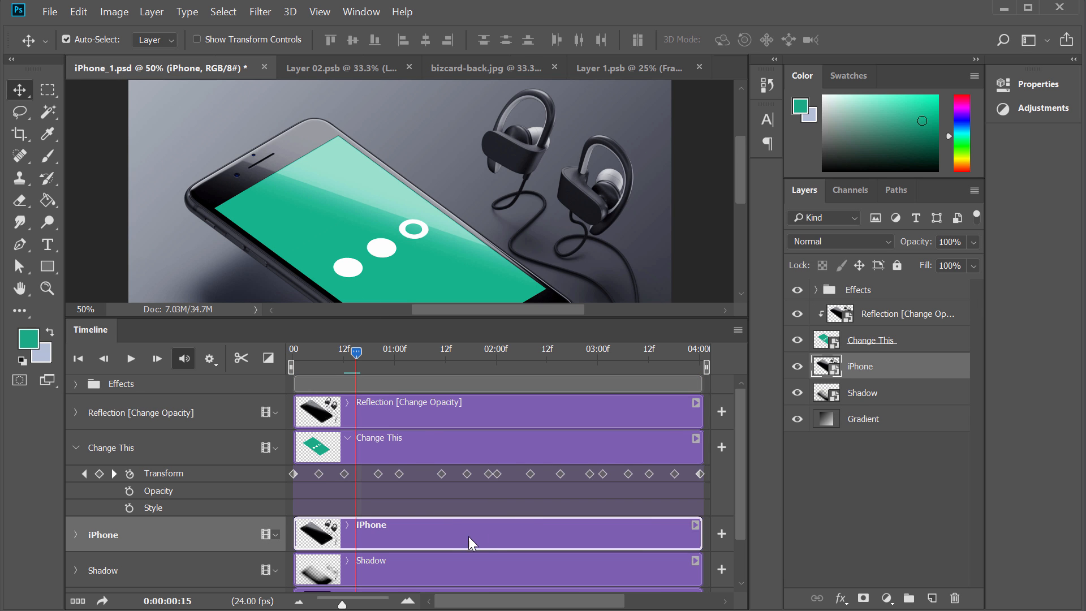
- Scrub the timeline to inspect the Change This layer's Transform keyframes, briefly hiding that layer, and return to the start
left_click_drag(357, 351, 441, 357)
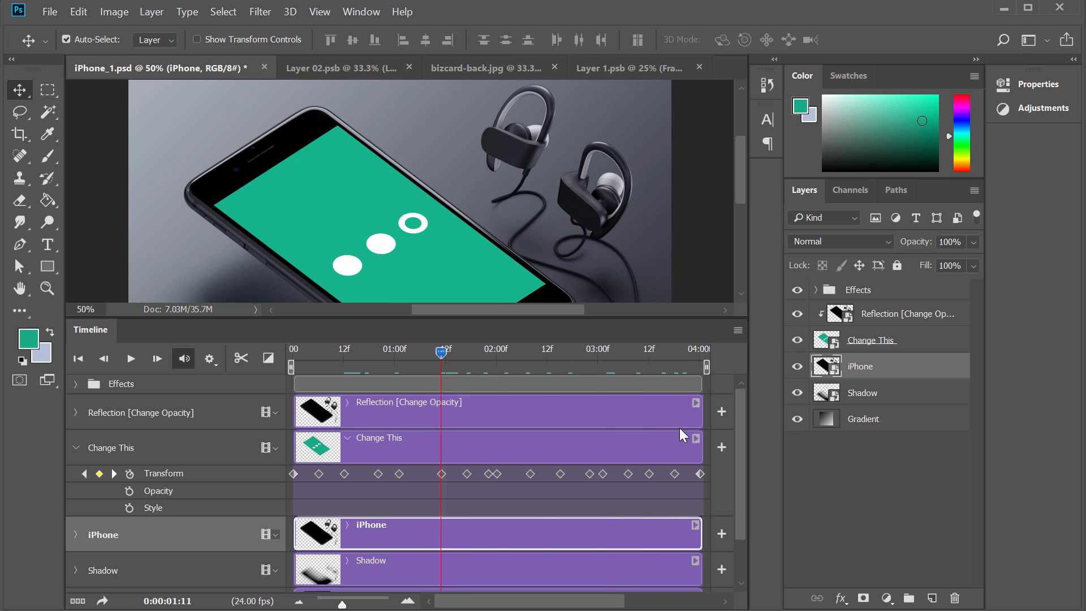
left_click(442, 474)
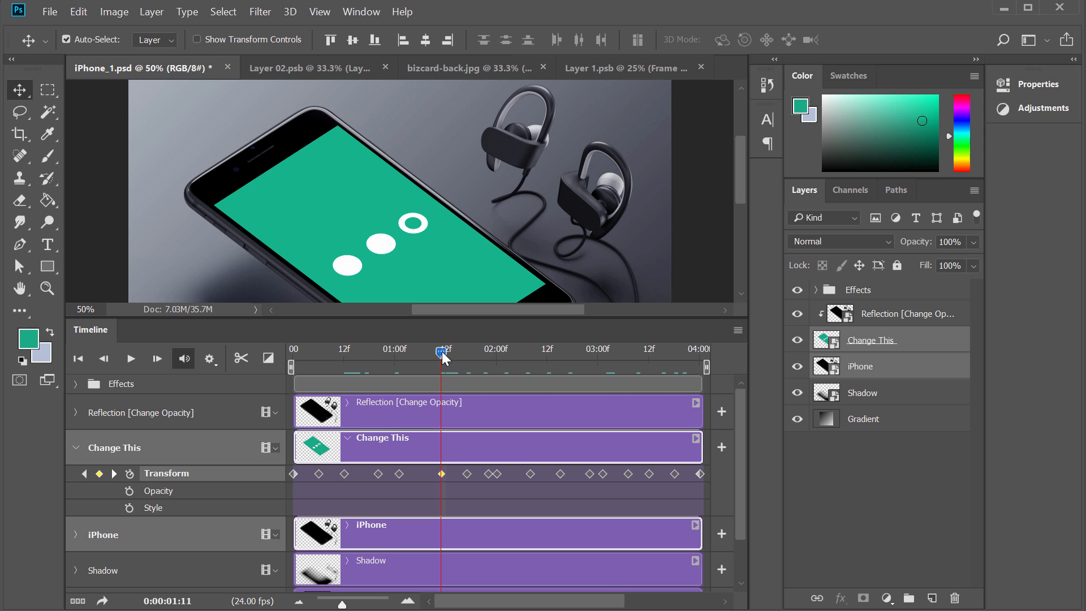
left_click_drag(443, 356, 551, 353)
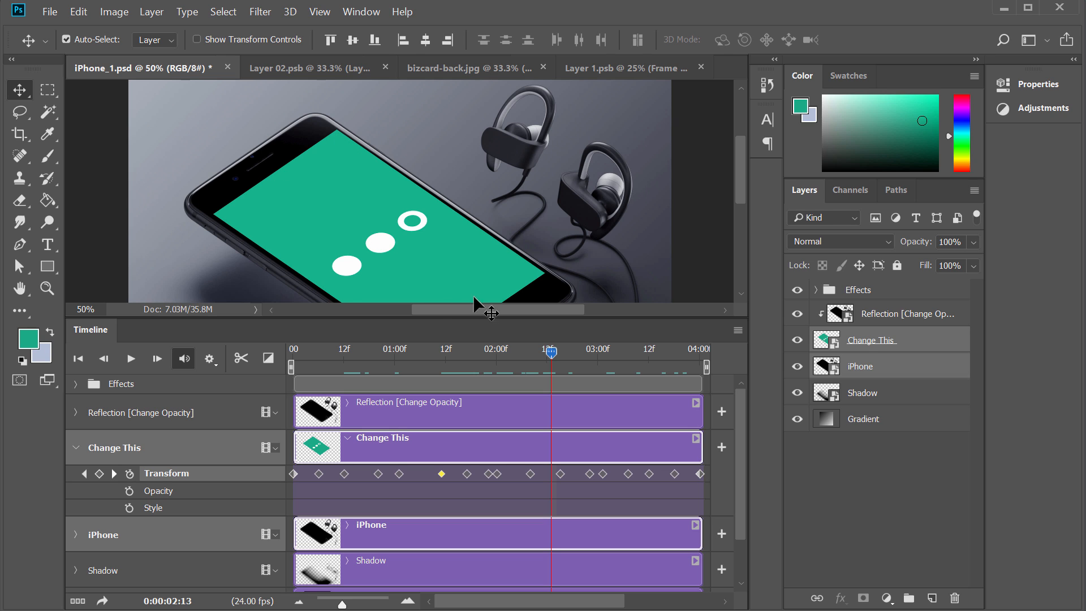
left_click(797, 340)
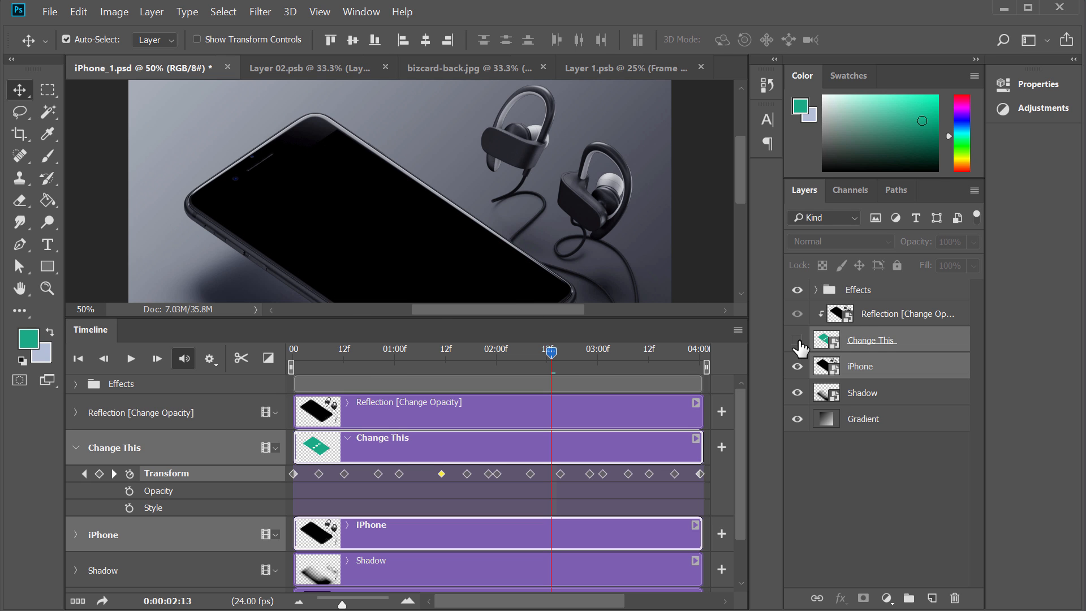
left_click(798, 340)
left_click_drag(555, 353, 289, 365)
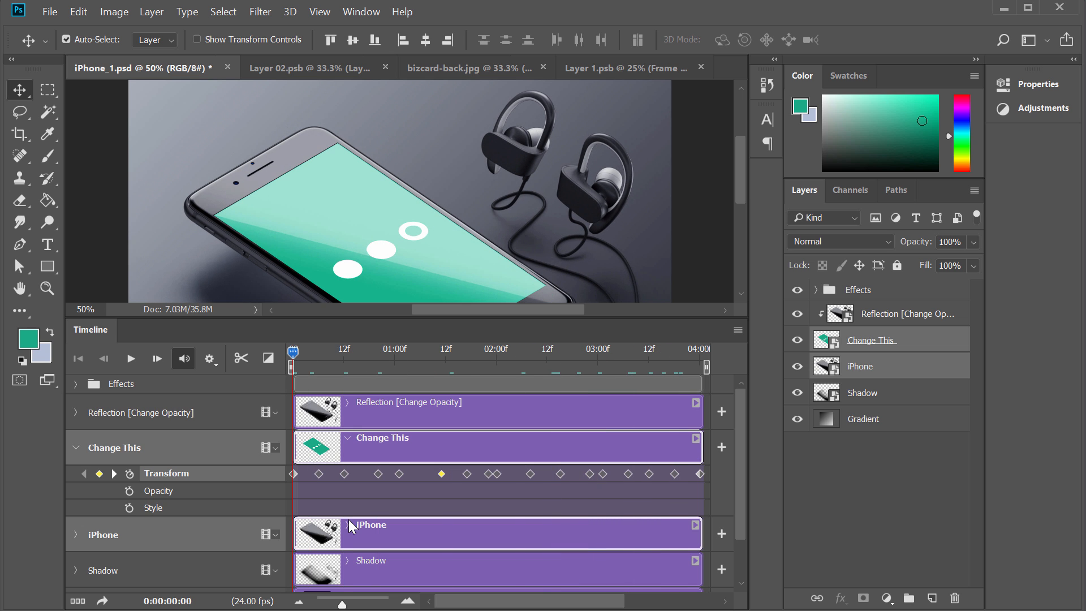
- Set the timeline frame rate to 15 fps and scrub through the animation to check it
left_click(737, 330)
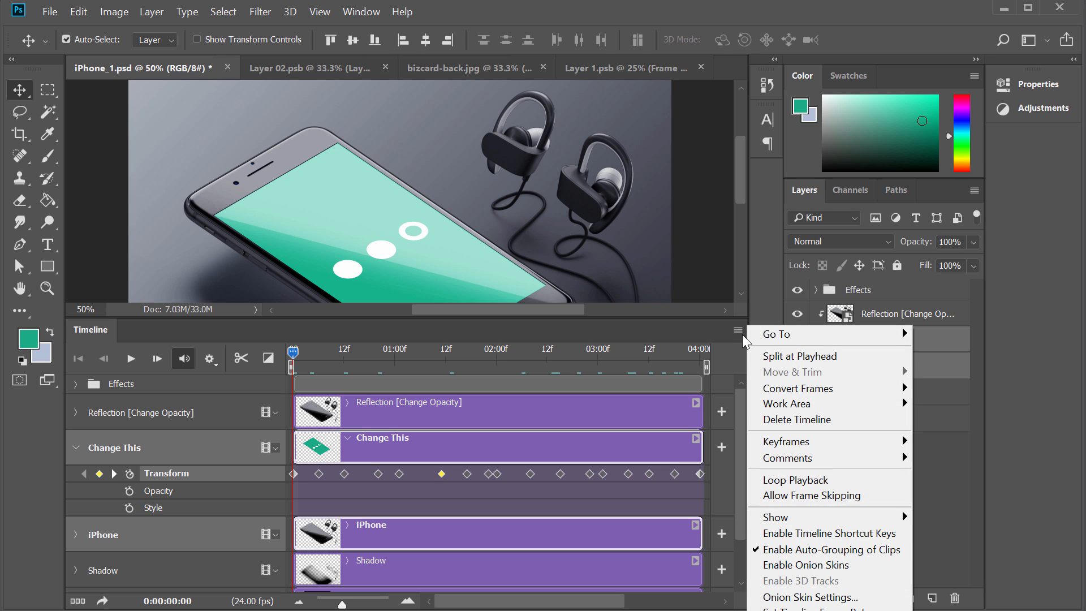
left_click(736, 334)
left_click(738, 330)
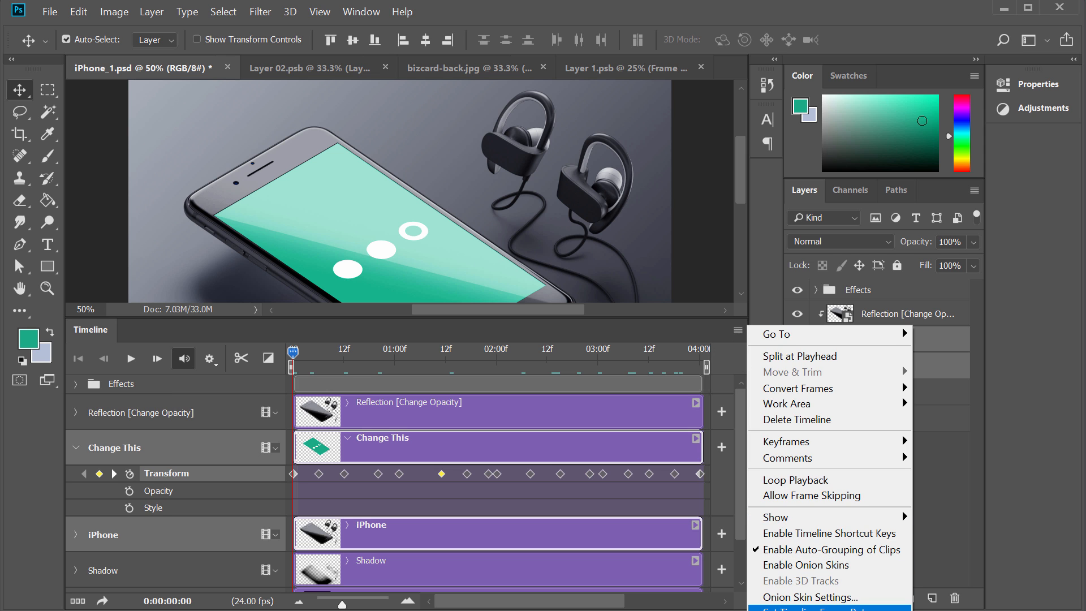
left_click(808, 608)
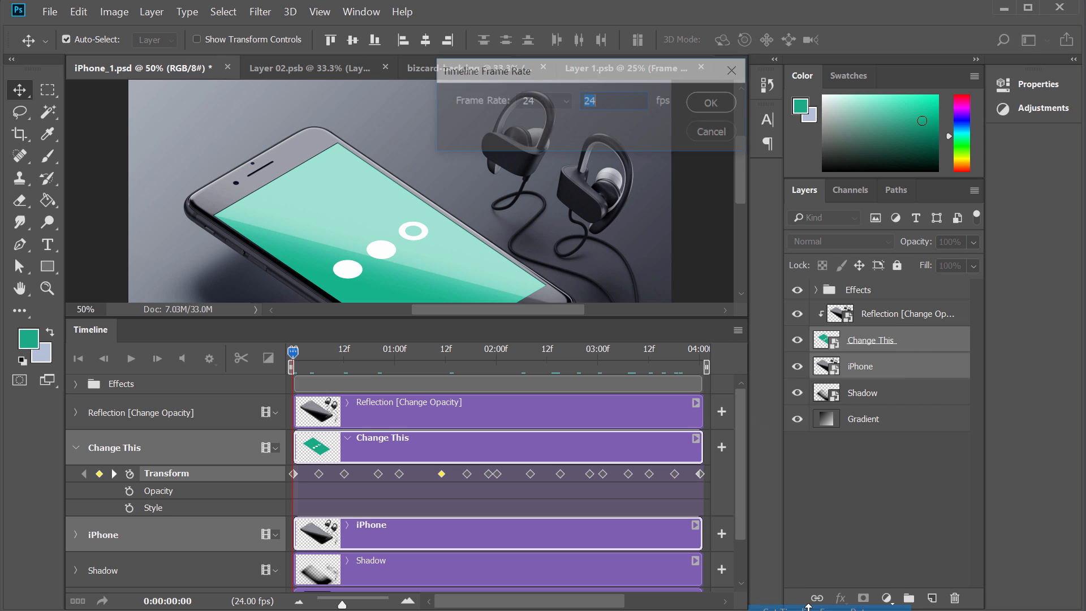
left_click_drag(567, 70, 487, 205)
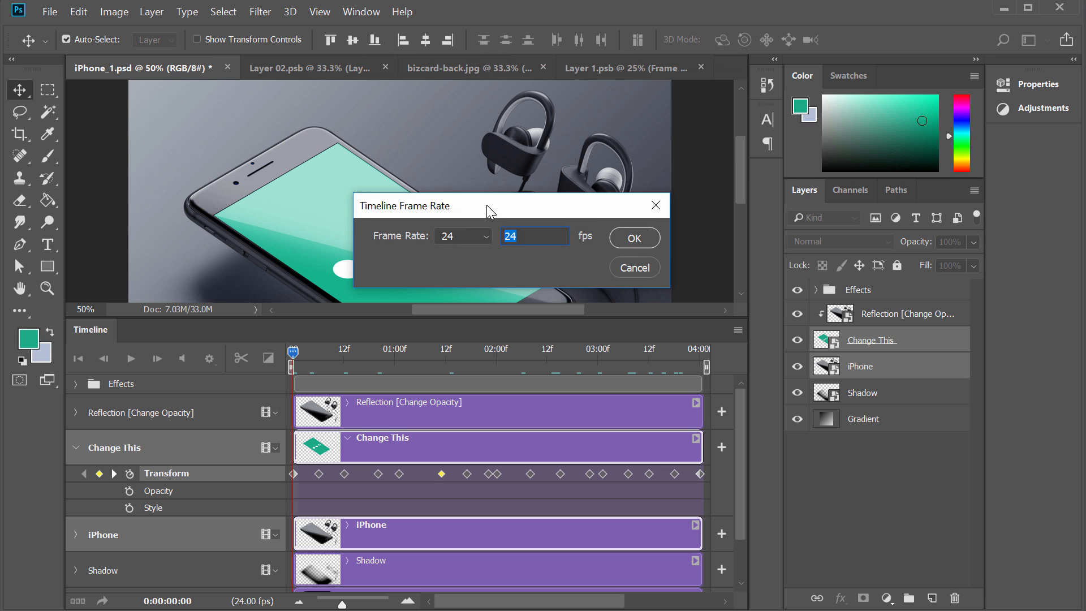
left_click(483, 236)
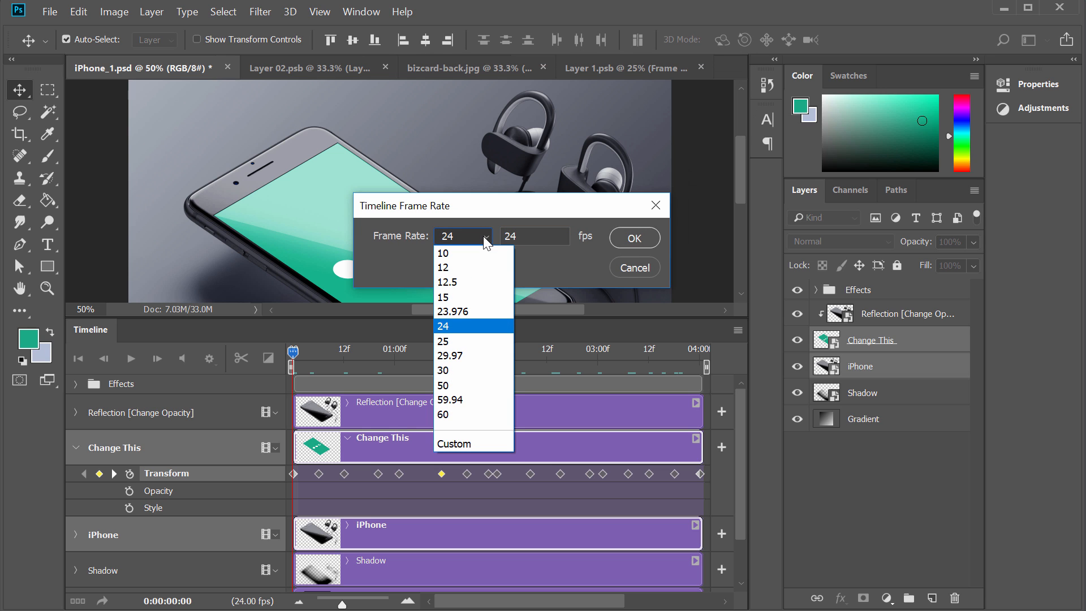
left_click(484, 296)
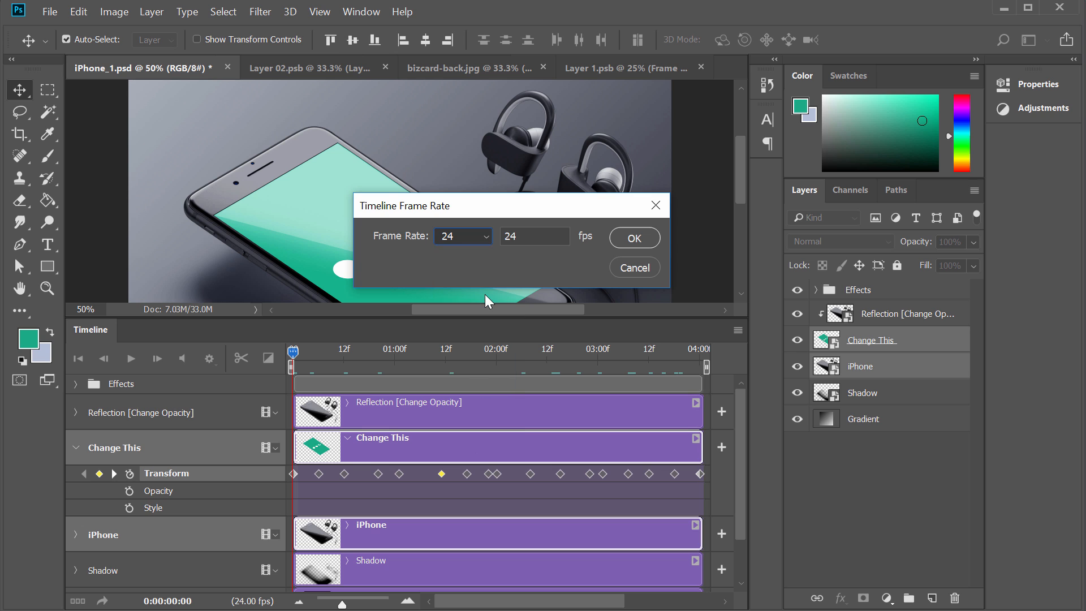
left_click(636, 239)
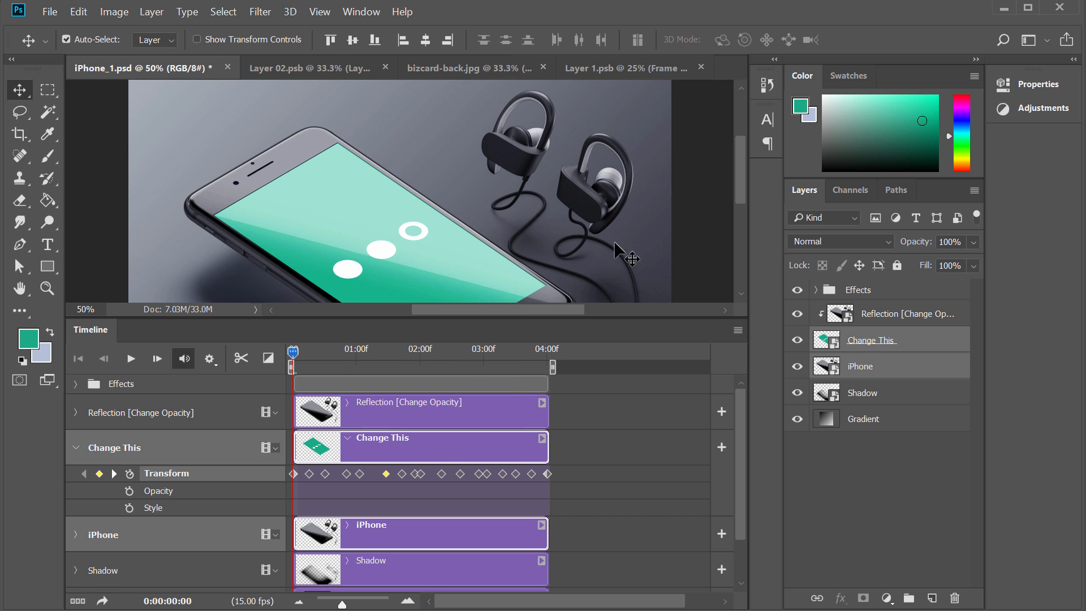
left_click_drag(294, 353, 530, 352)
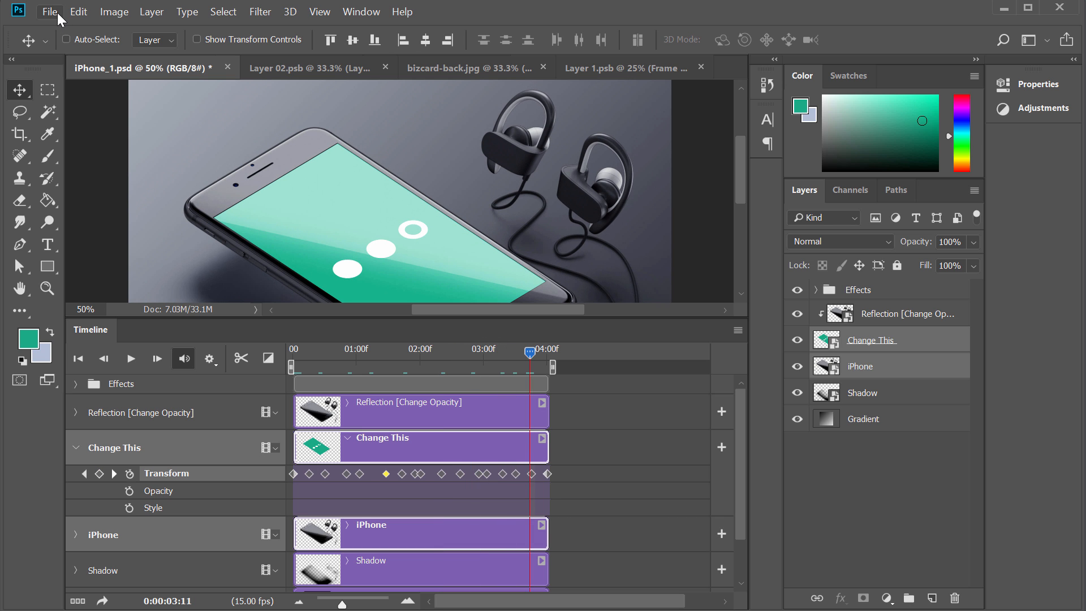
- Set up a Save for Web GIF export with a width of 800 px and looping set to Forever
key("ctrl+alt+shift+s")
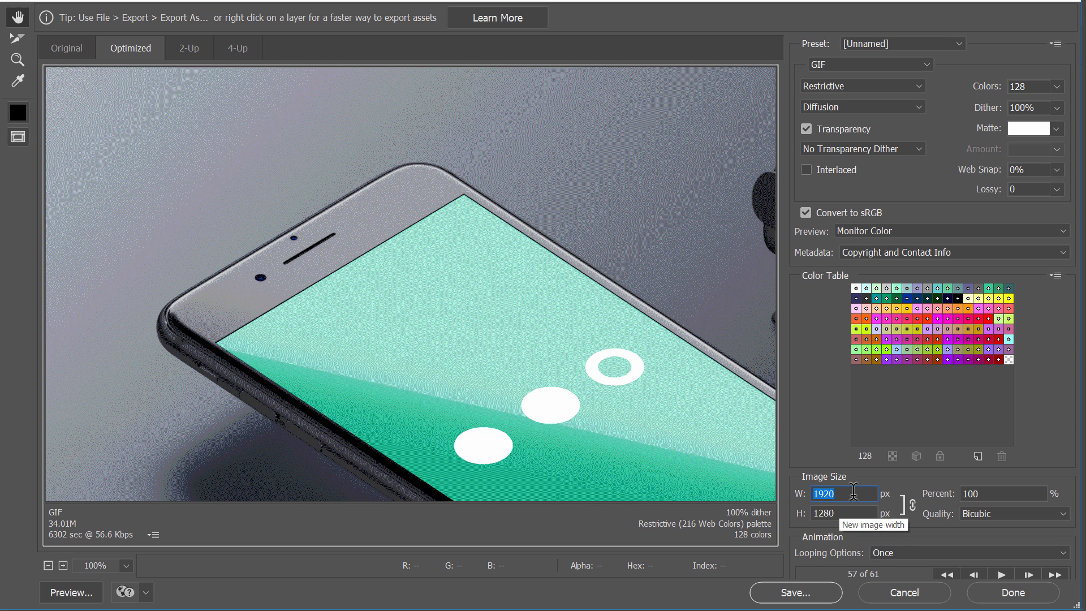
type("800")
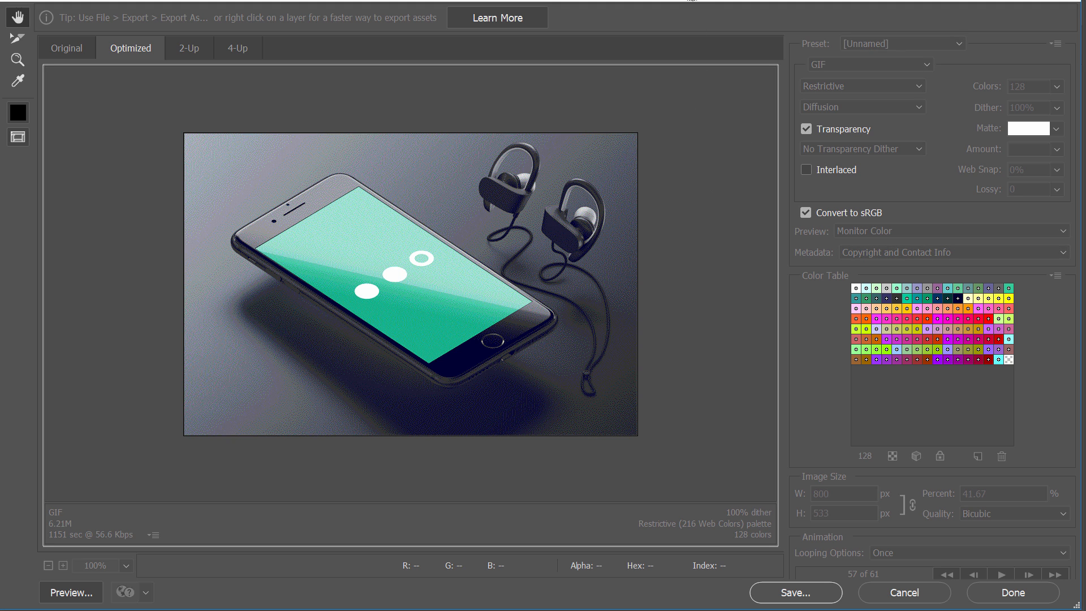
left_click(914, 551)
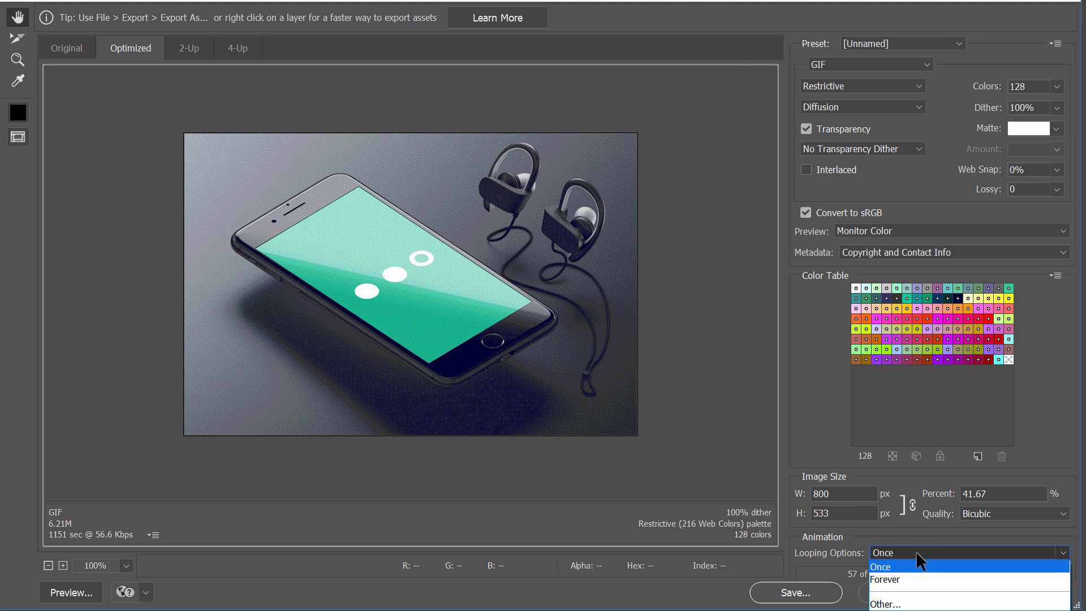
left_click(919, 576)
- Play the optimized GIF animation in the export preview and close the export without saving
left_click(1000, 575)
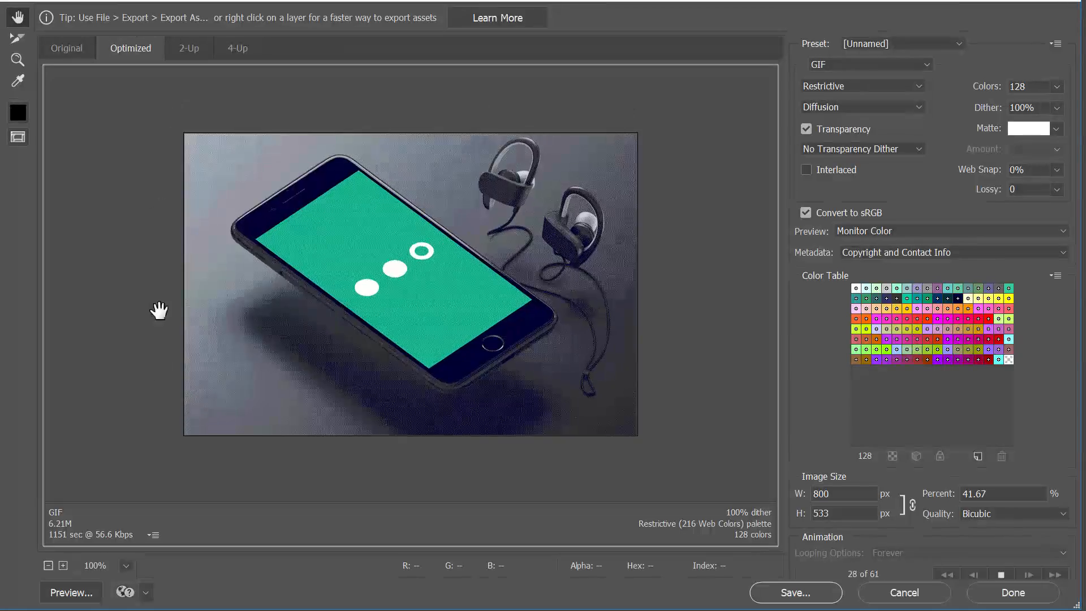
left_click(901, 594)
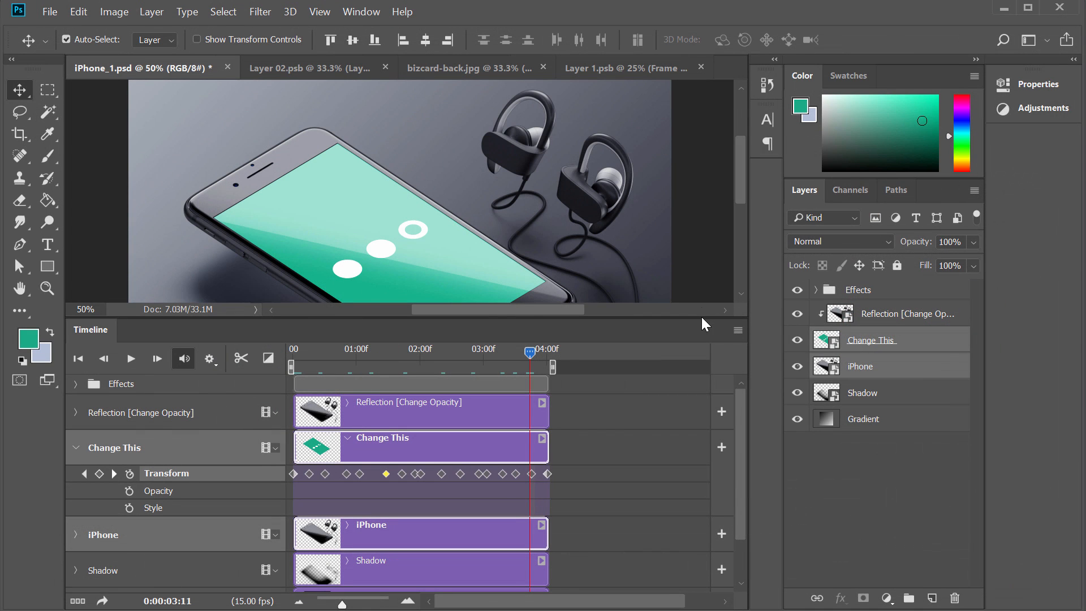
- Reduce the Timeline panel's height so the whole phone mockup fits in the canvas view
left_click_drag(702, 316, 704, 514)
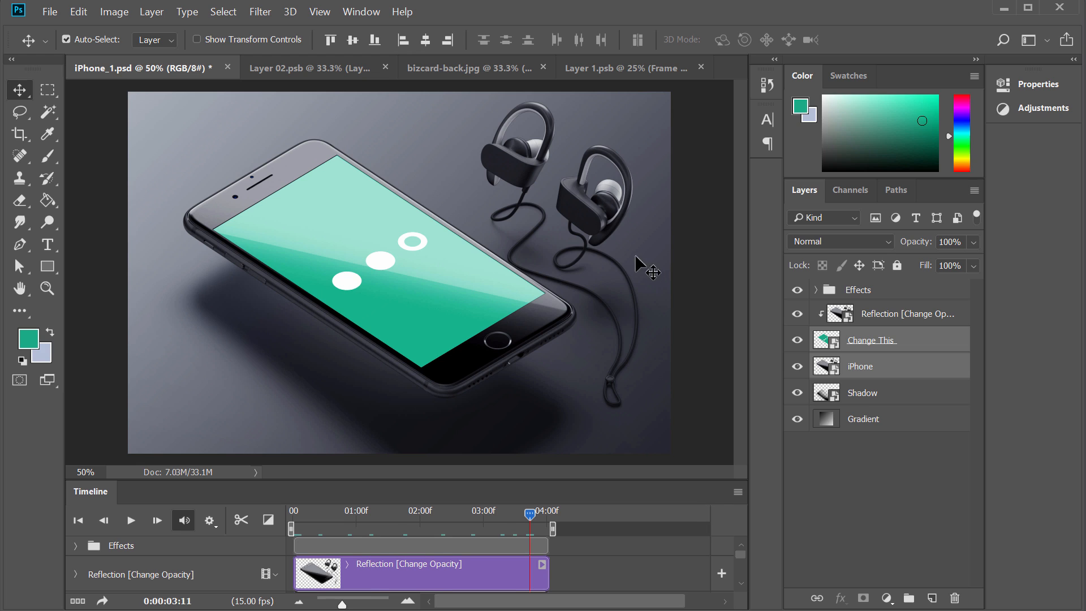